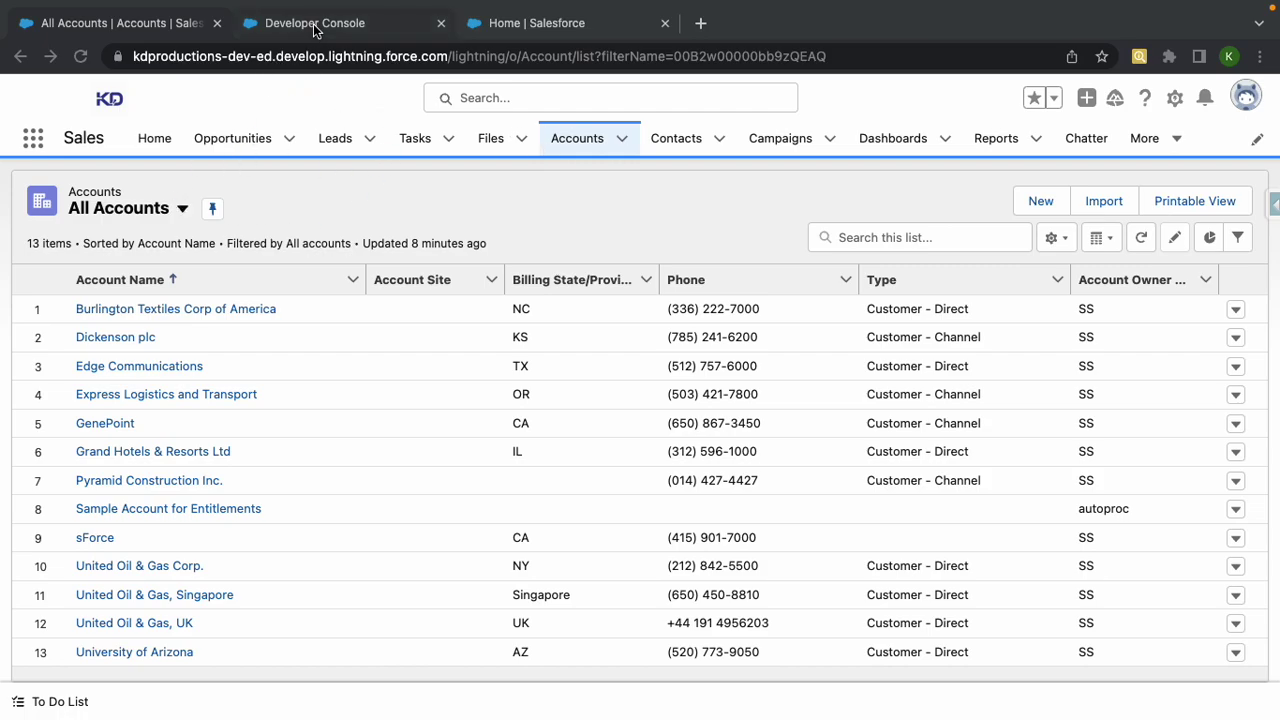
- Open the Burlington Textiles Corp of America account and review its detail fields, including Customer Priority
left_click(184, 308)
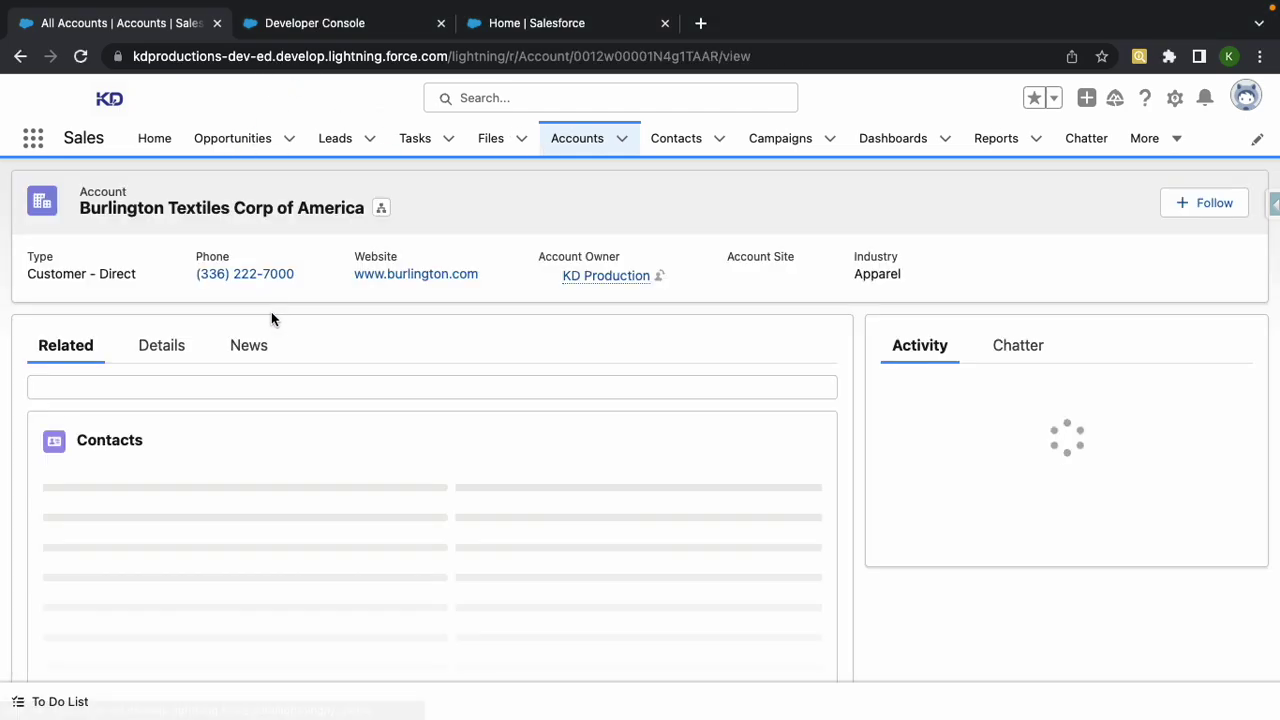
left_click(175, 281)
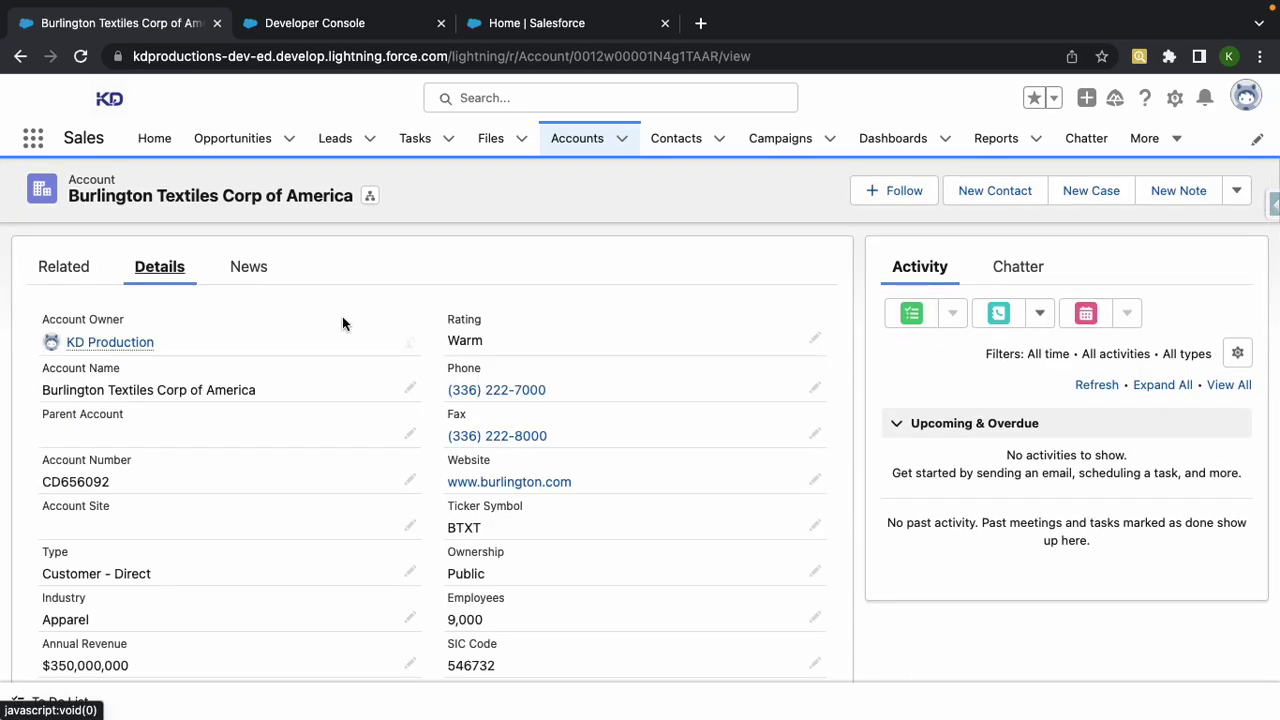
scroll(249, 474, "down", 5)
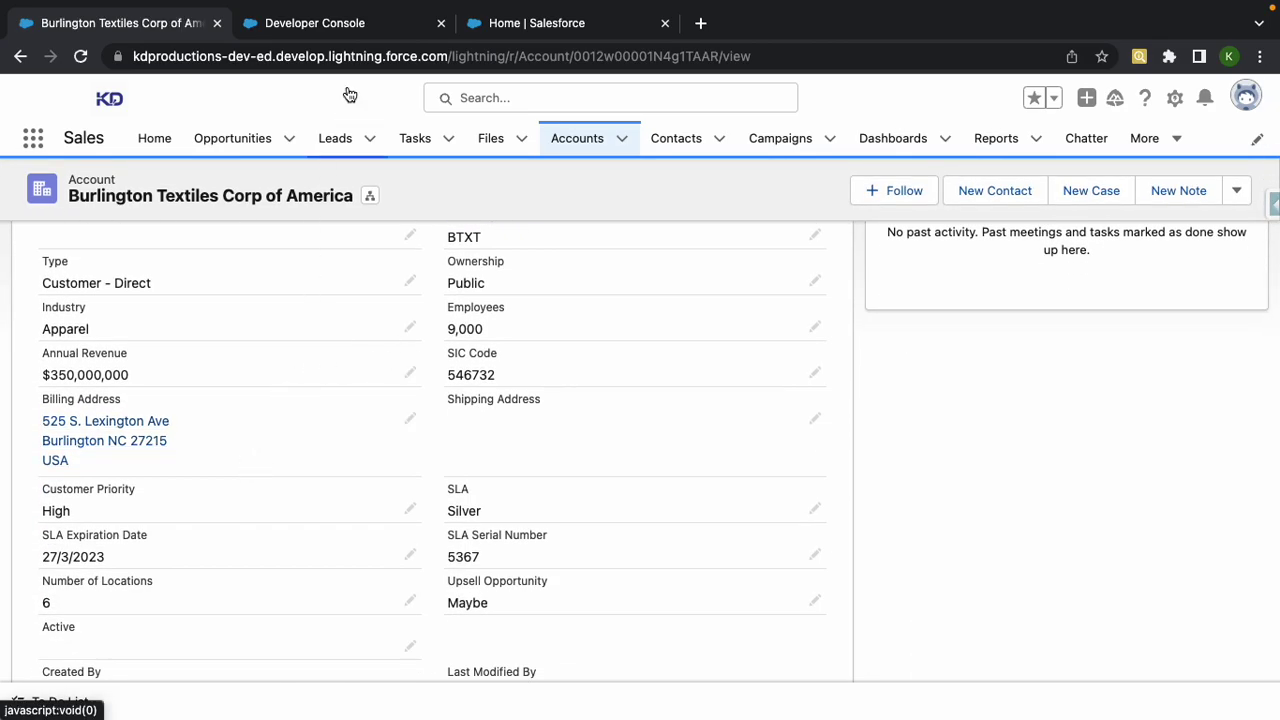
- Review the UpdateAccountPriority trigger in the Developer Console, checking the opportunity amount condition and the CustomerPriority__c assignment
left_click(357, 22)
scroll(362, 349, "up", 2)
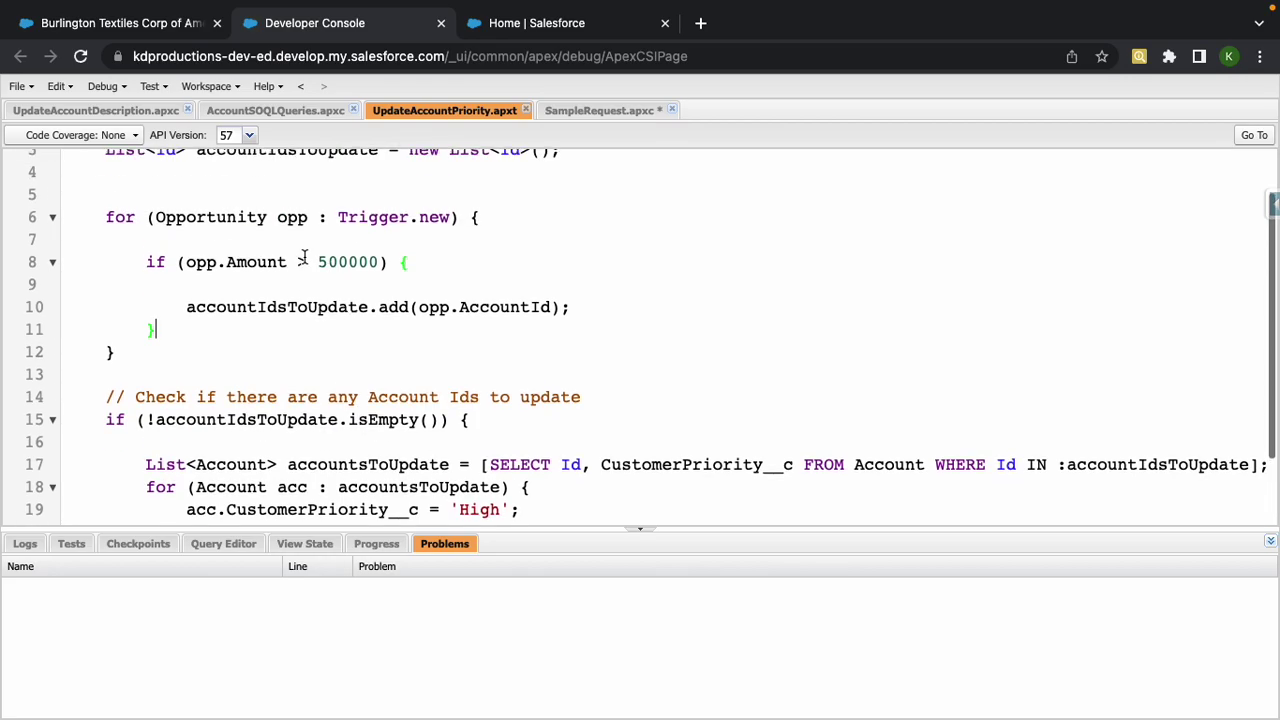
double_click(198, 264)
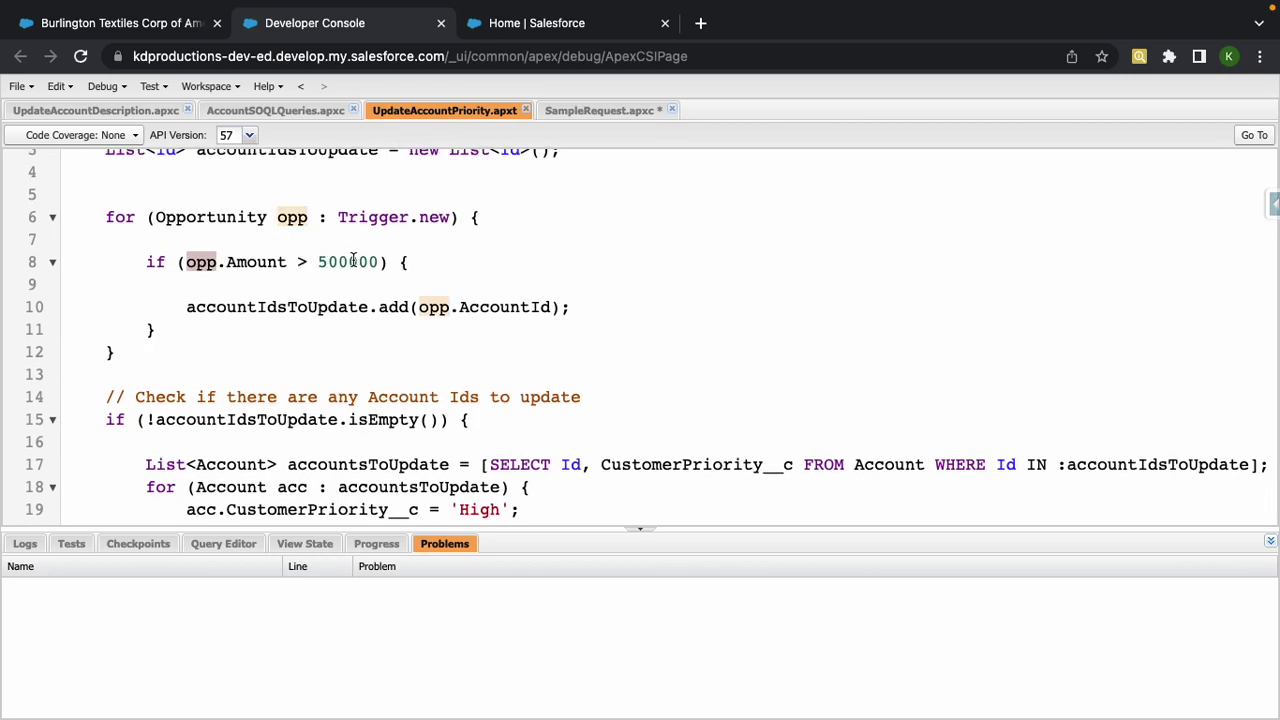
scroll(297, 308, "down", 3)
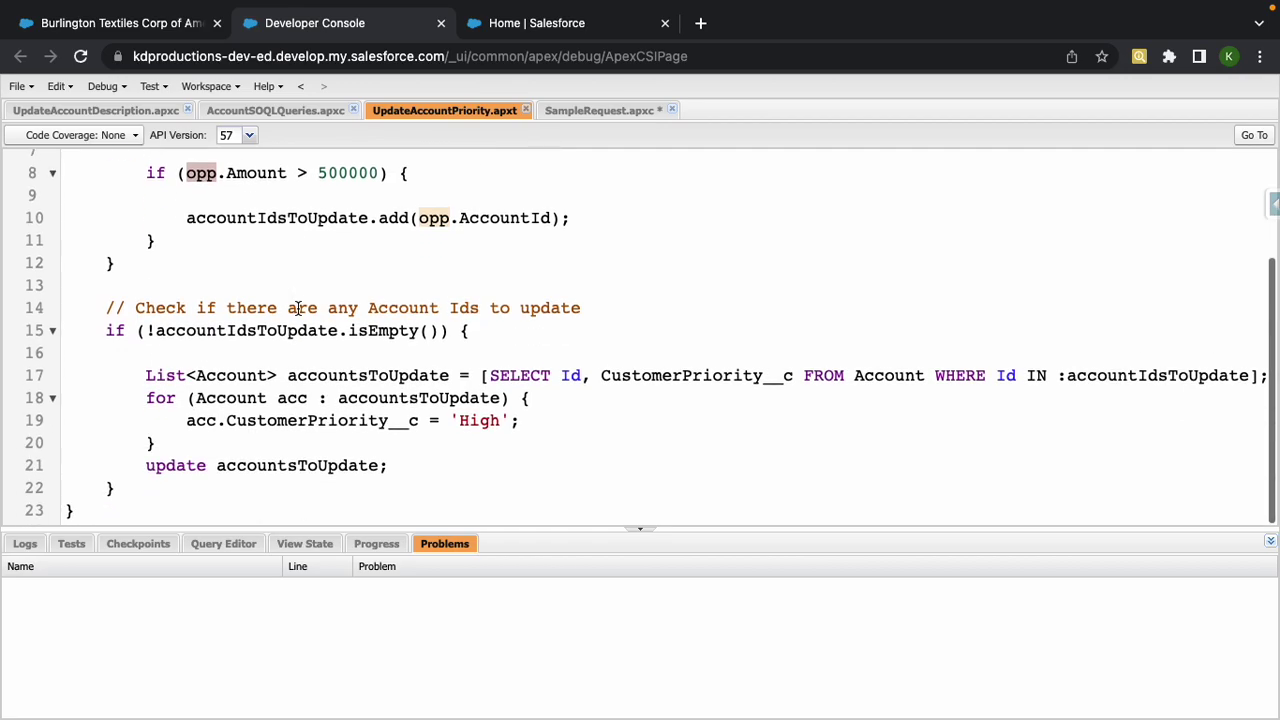
double_click(295, 421)
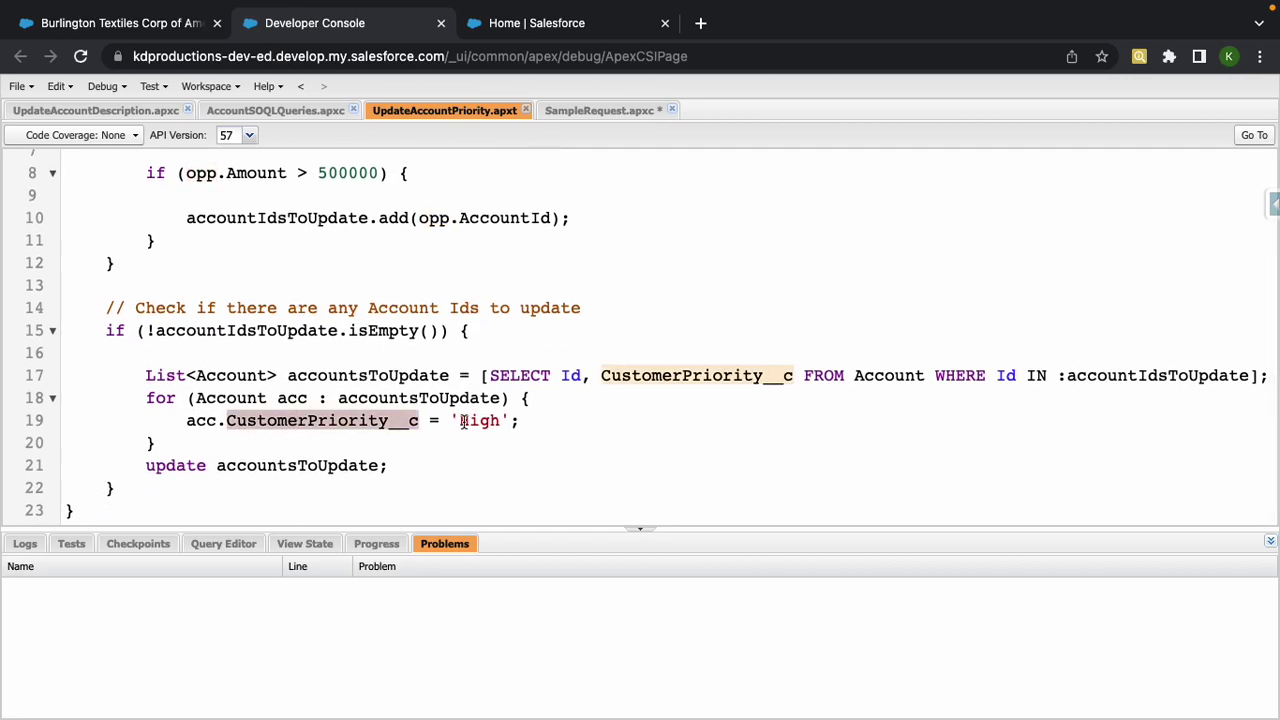
double_click(475, 421)
- Open the Burlington Textiles Weaving Plant Generator opportunity in the Sales app and display its details
left_click(178, 28)
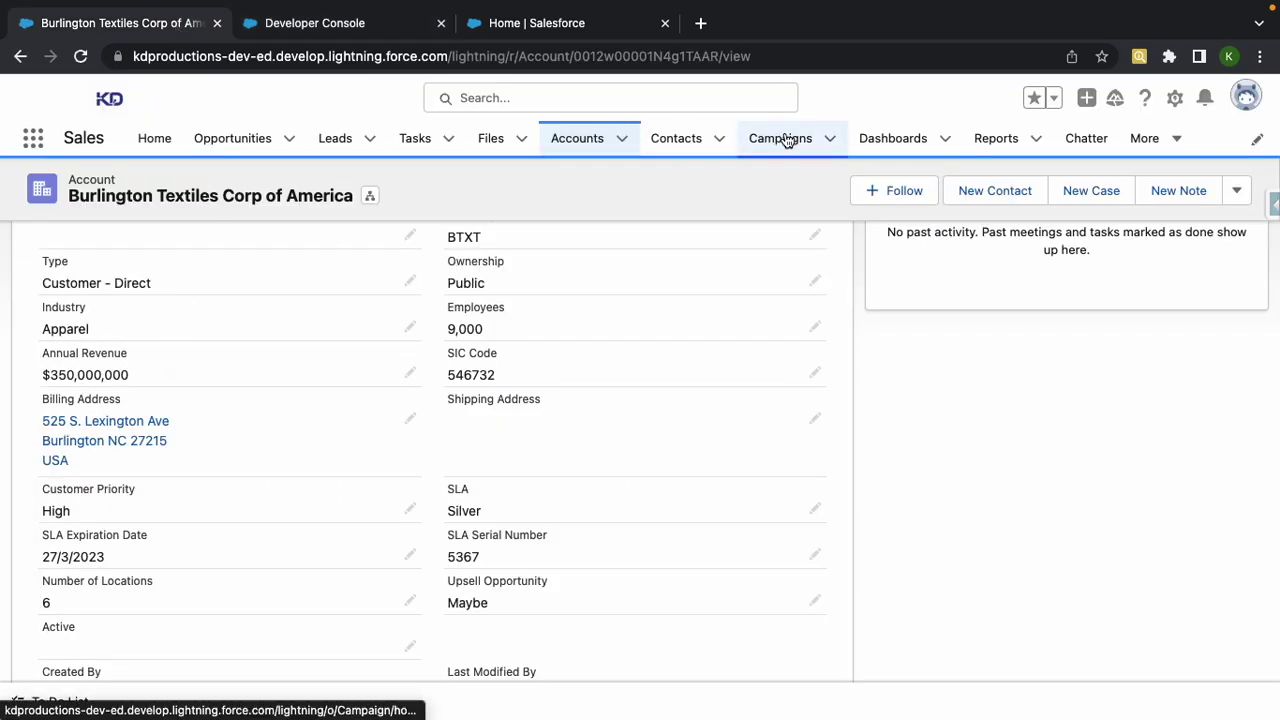
left_click(234, 140)
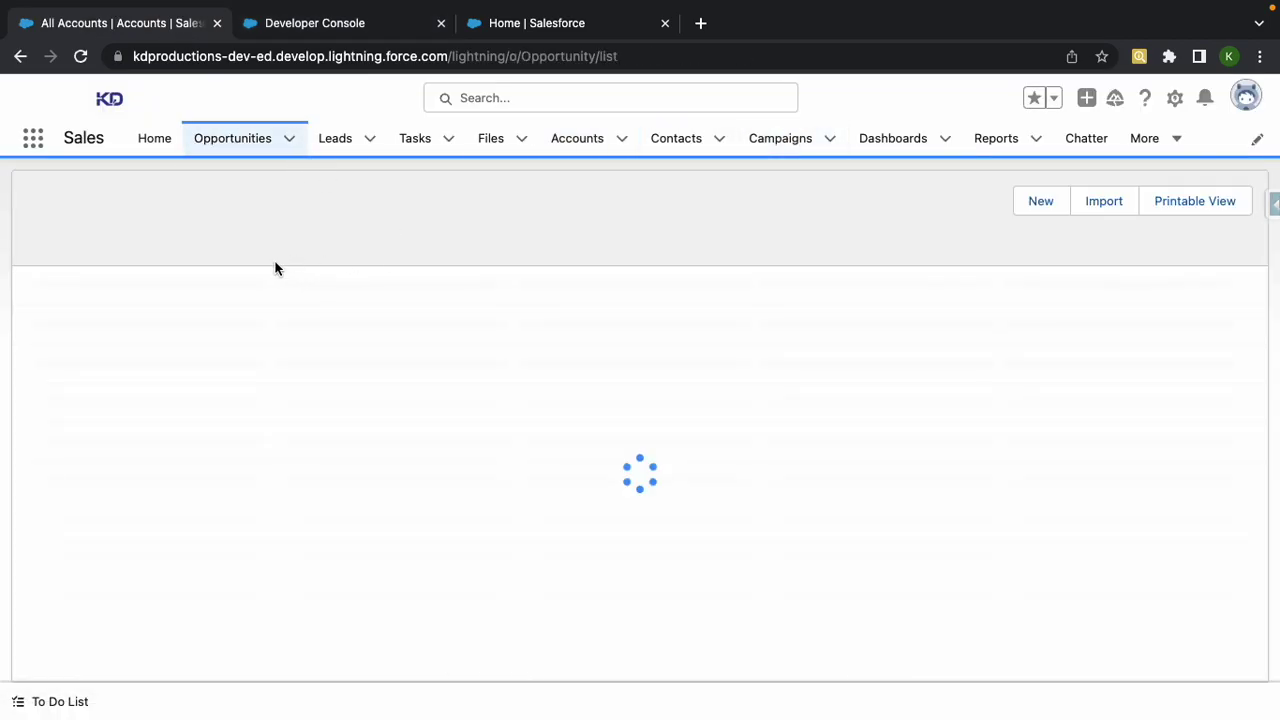
left_click(163, 311)
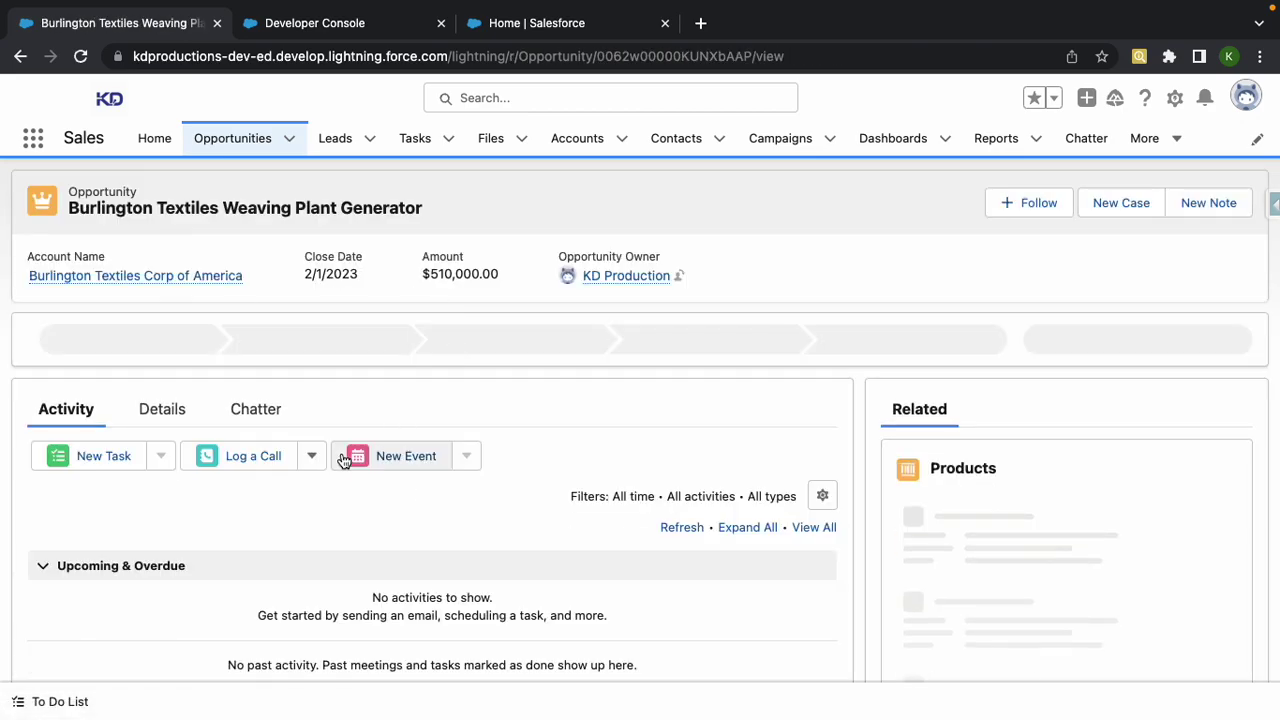
left_click(165, 409)
scroll(297, 560, "down", 2)
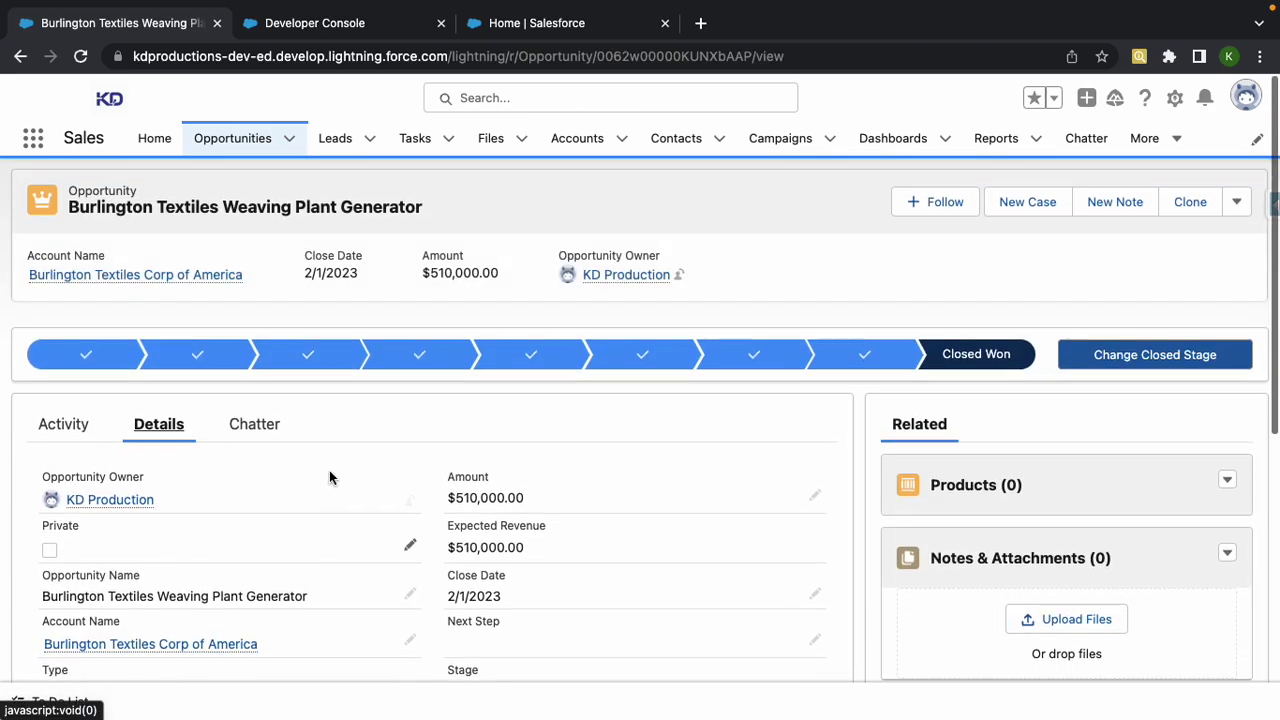
scroll(390, 482, "down", 5)
scroll(382, 480, "down", 2)
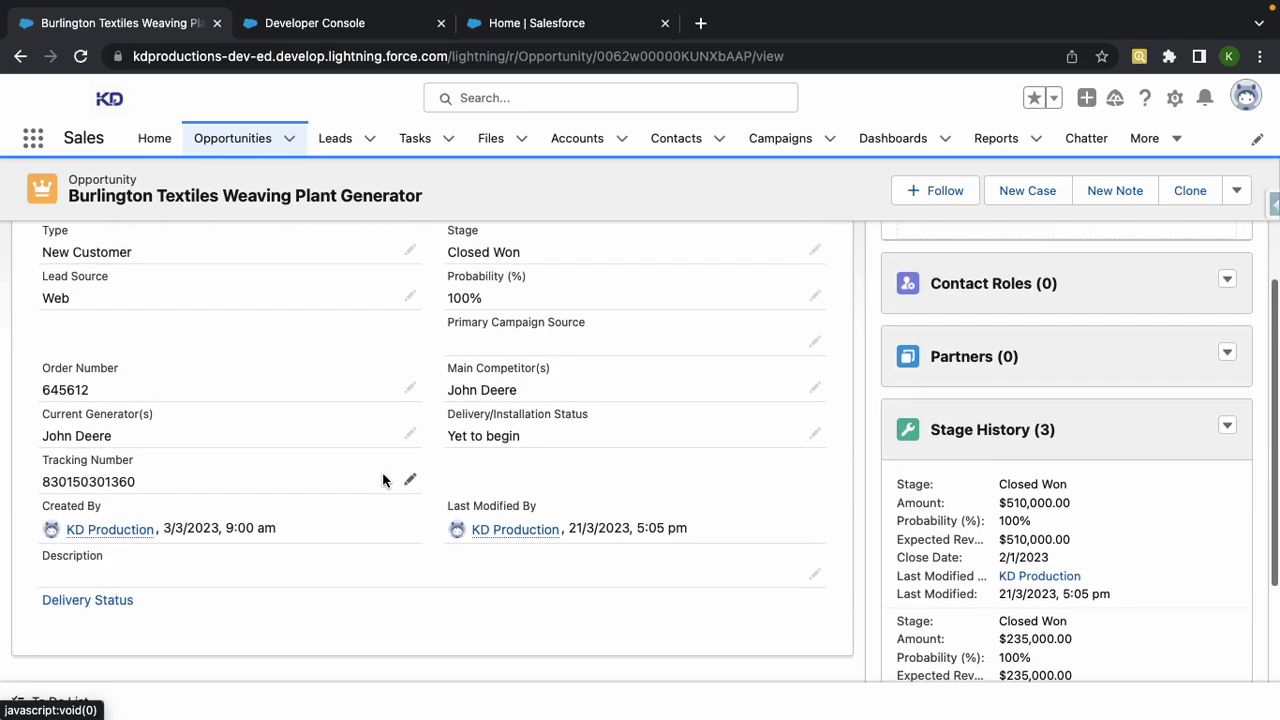
scroll(382, 480, "up", 5)
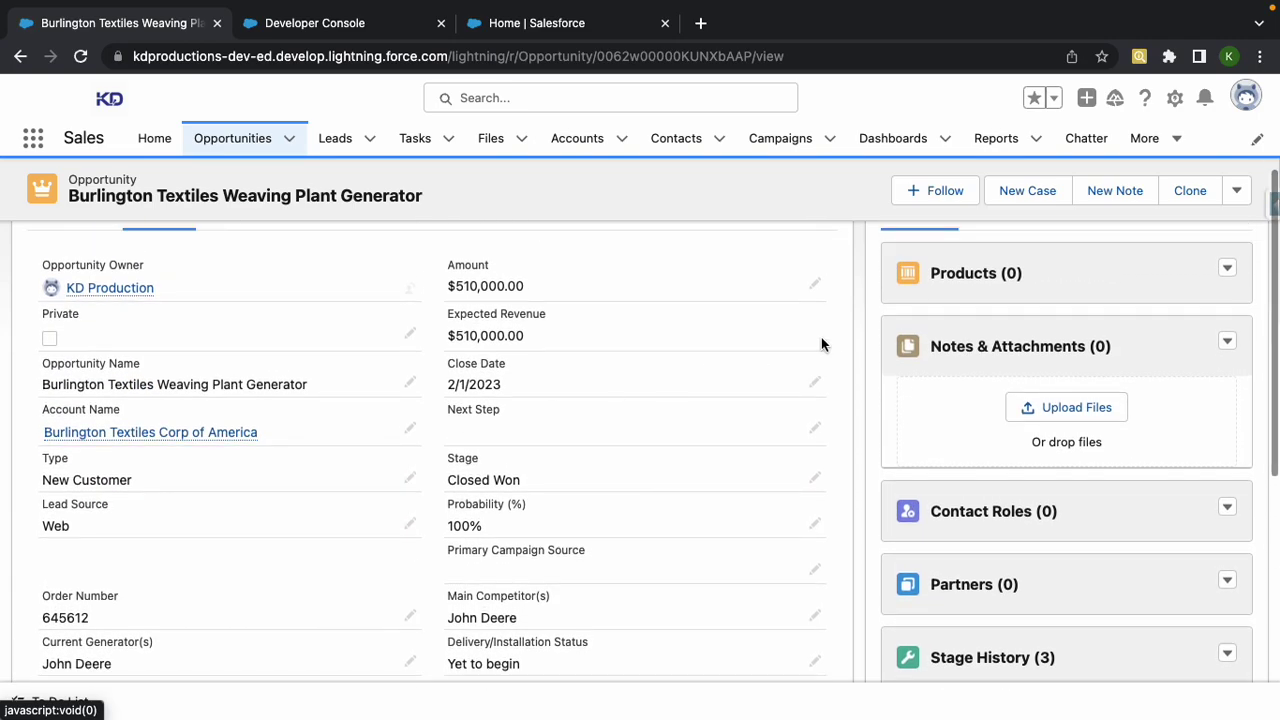
- Set the opportunity's Amount to $5.00 and save the record
left_click(815, 284)
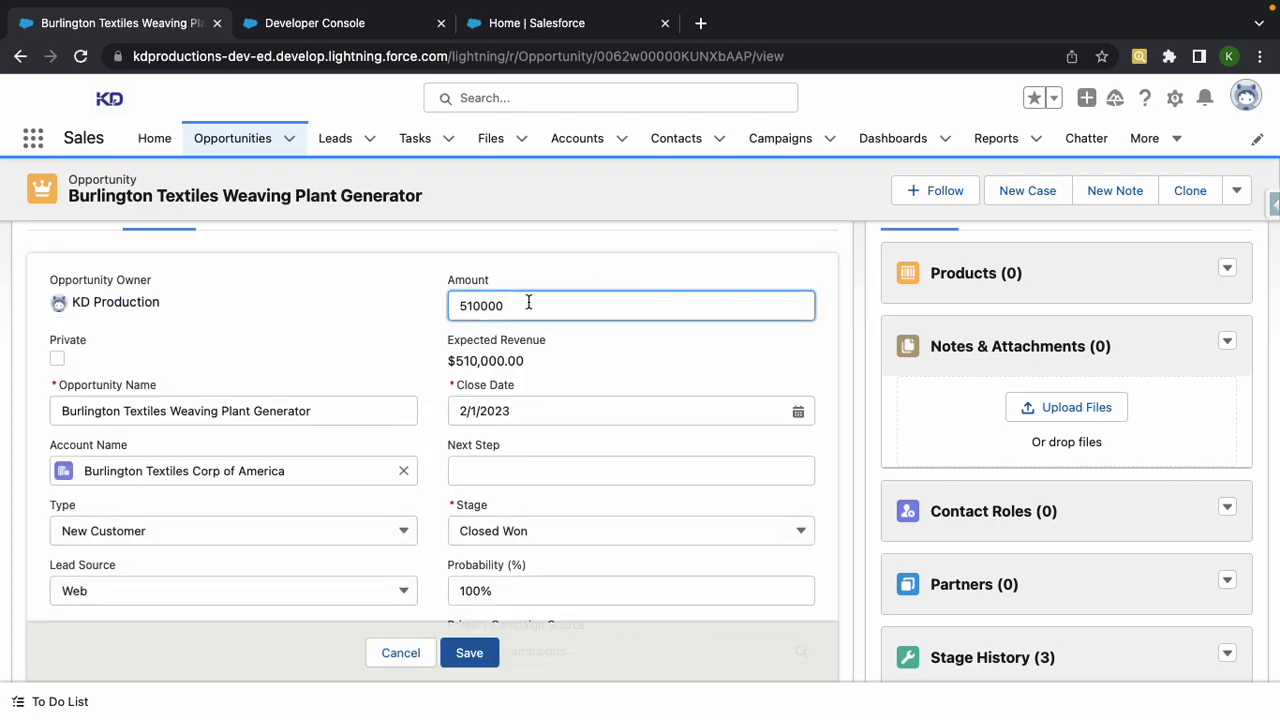
left_click_drag(529, 302, 394, 310)
type("5.")
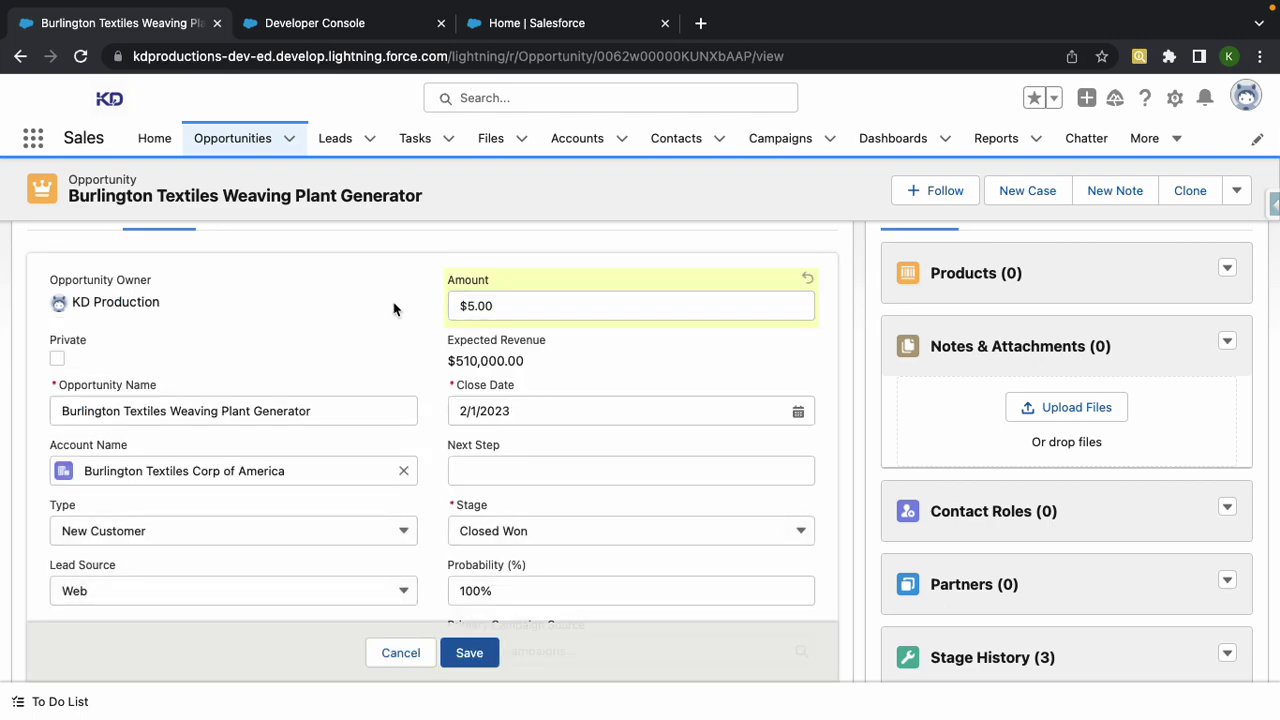
left_click_drag(540, 306, 440, 312)
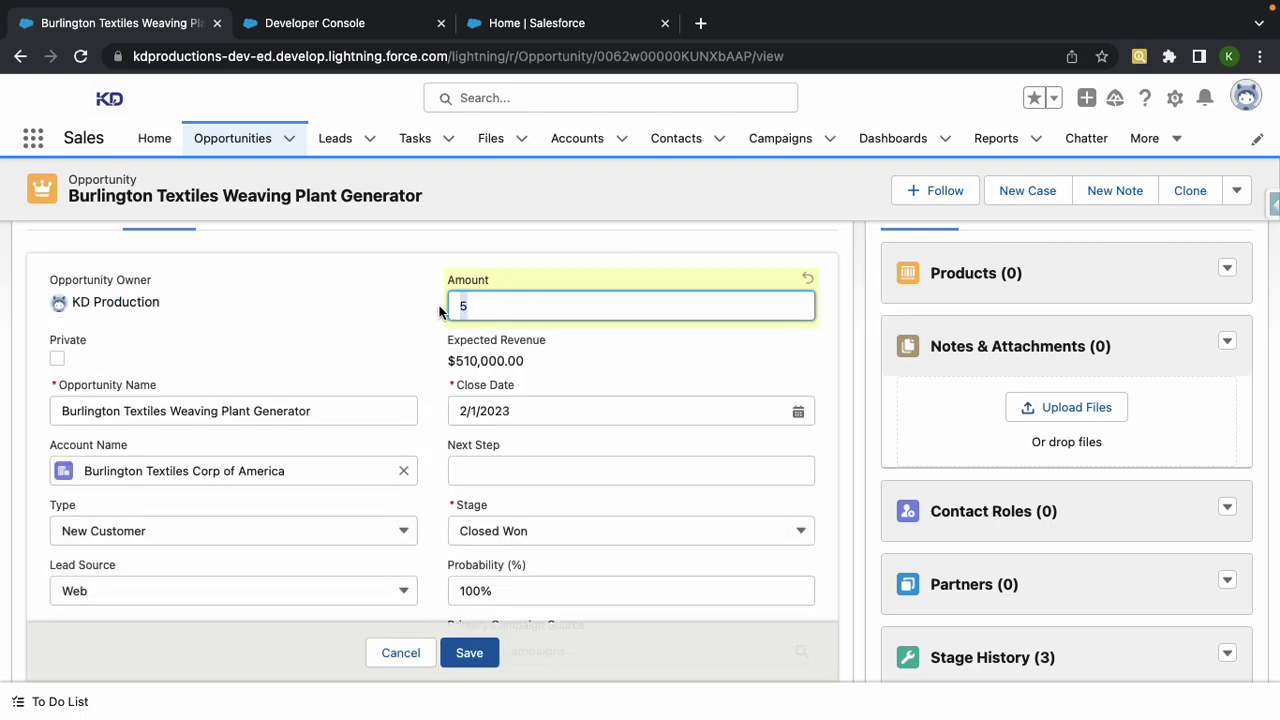
left_click(467, 652)
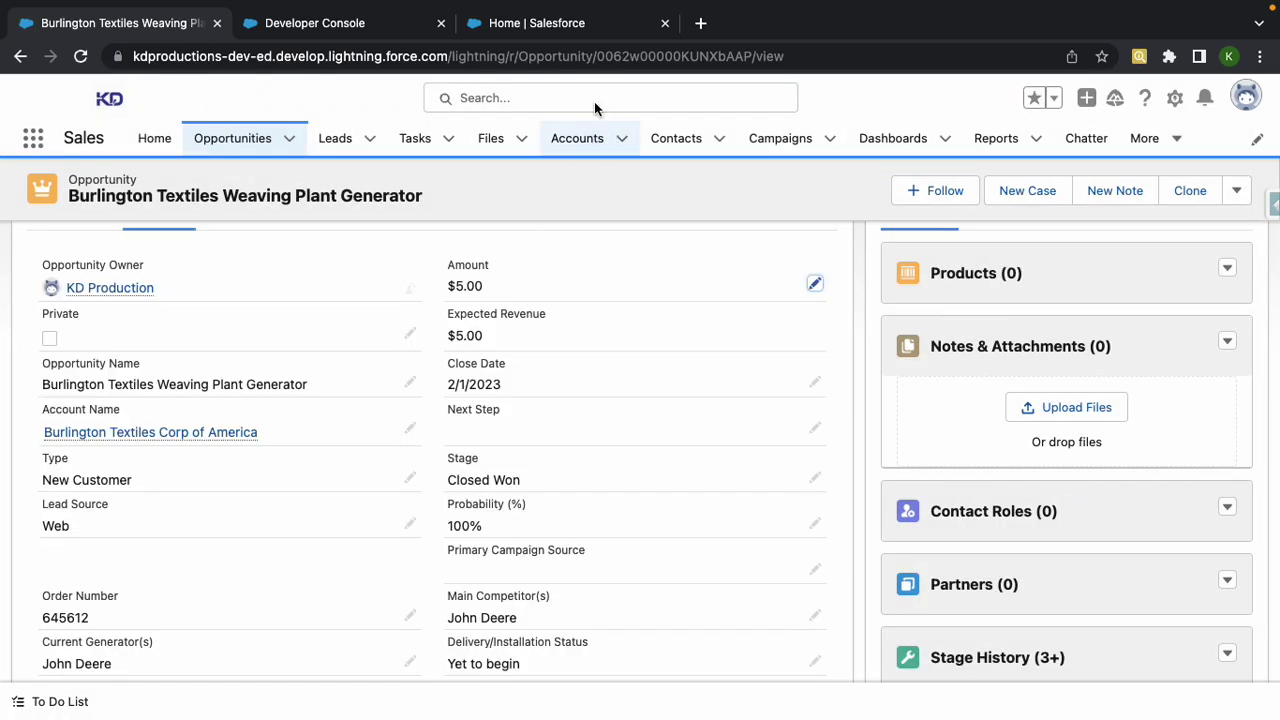
- Go to Setup, search for "debug" and open the Debug Logs page
left_click(1175, 98)
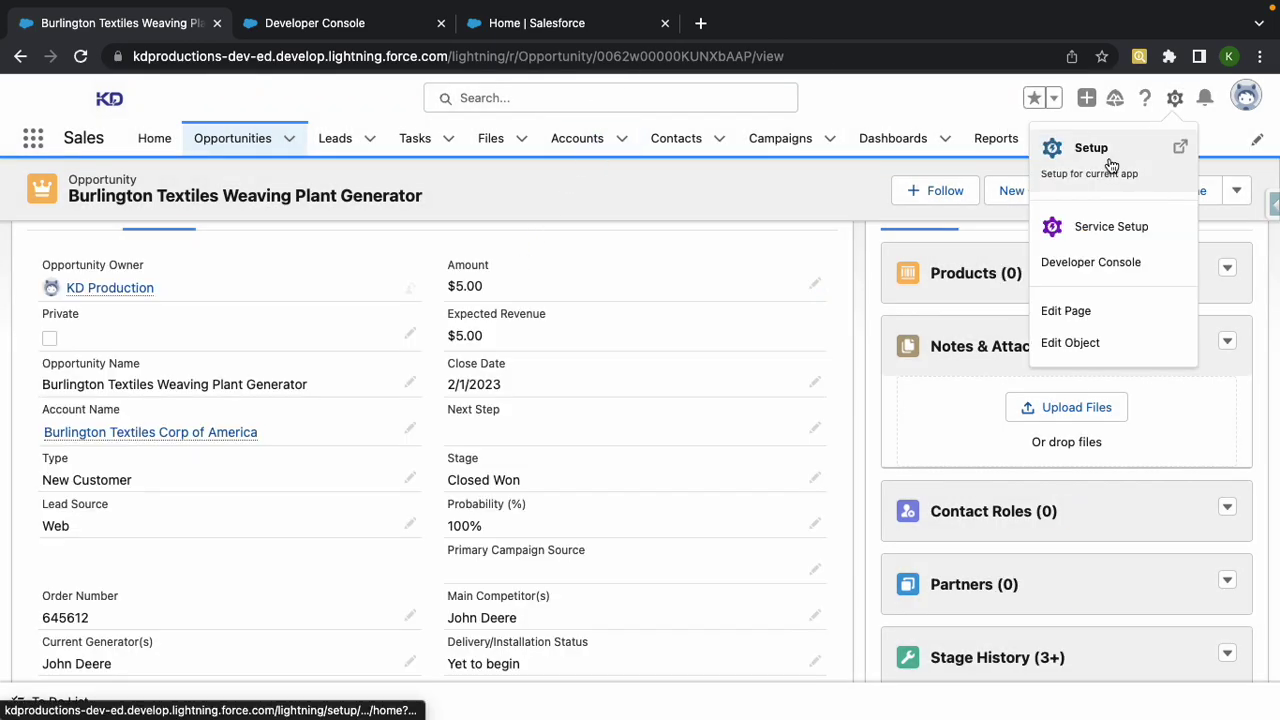
left_click(1126, 155)
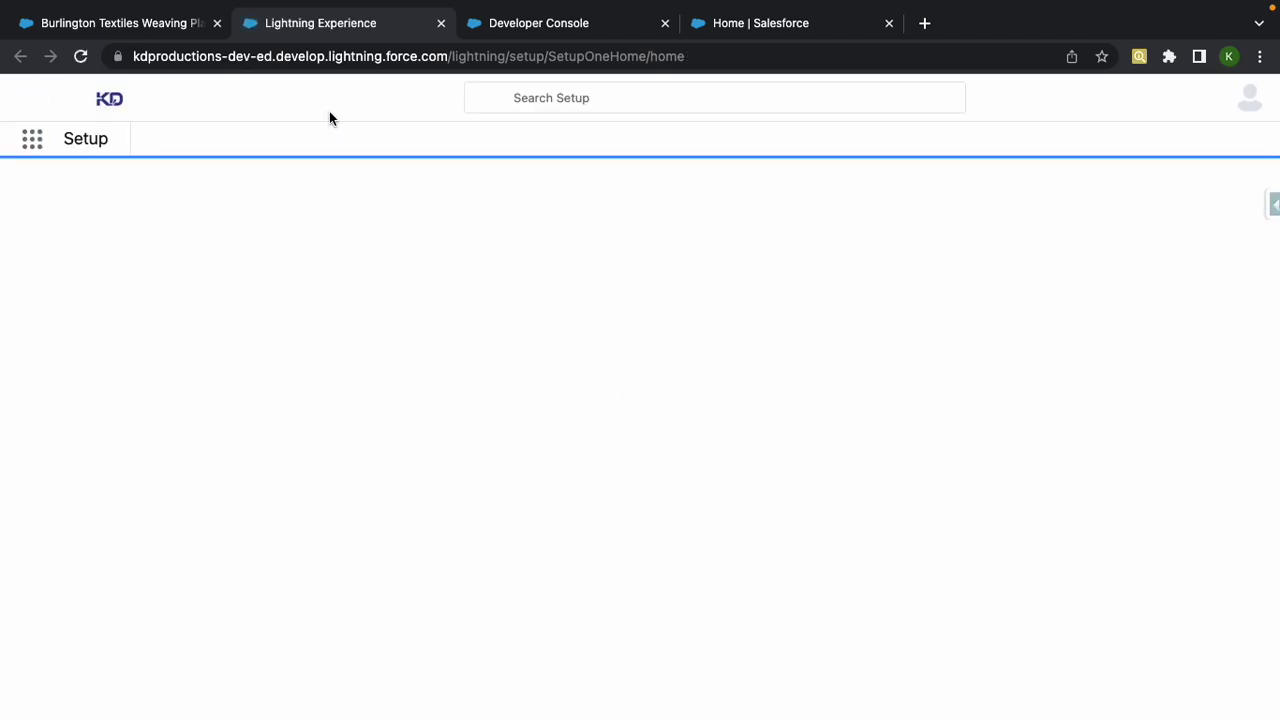
left_click(111, 189)
type("debug")
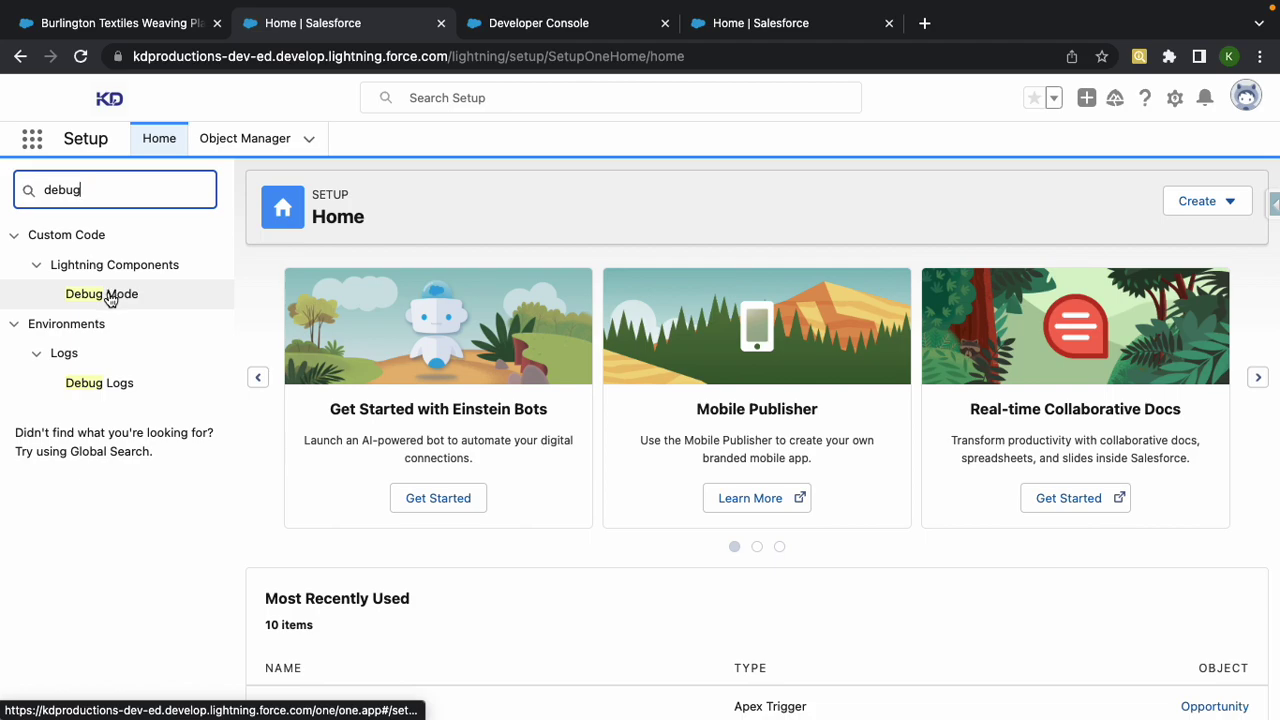
left_click(101, 387)
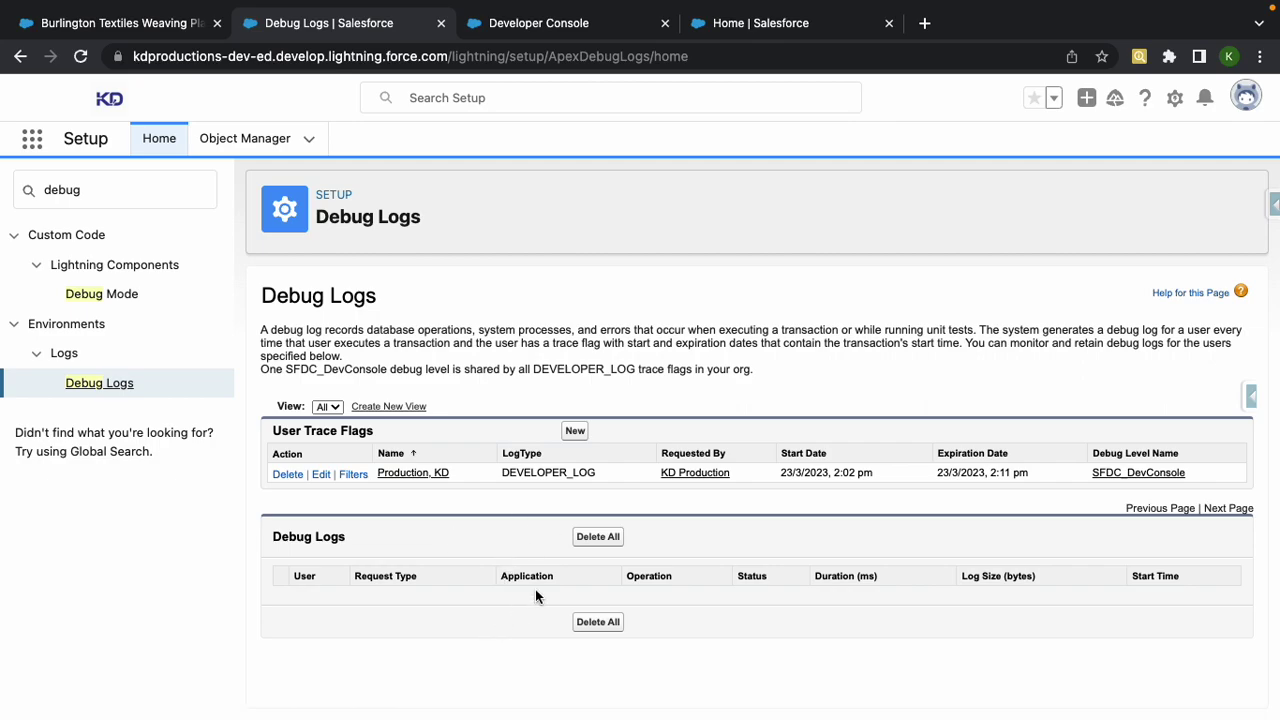
- Start a new user trace flag with User as the traced entity type and KD Production as the traced entity name
left_click(575, 432)
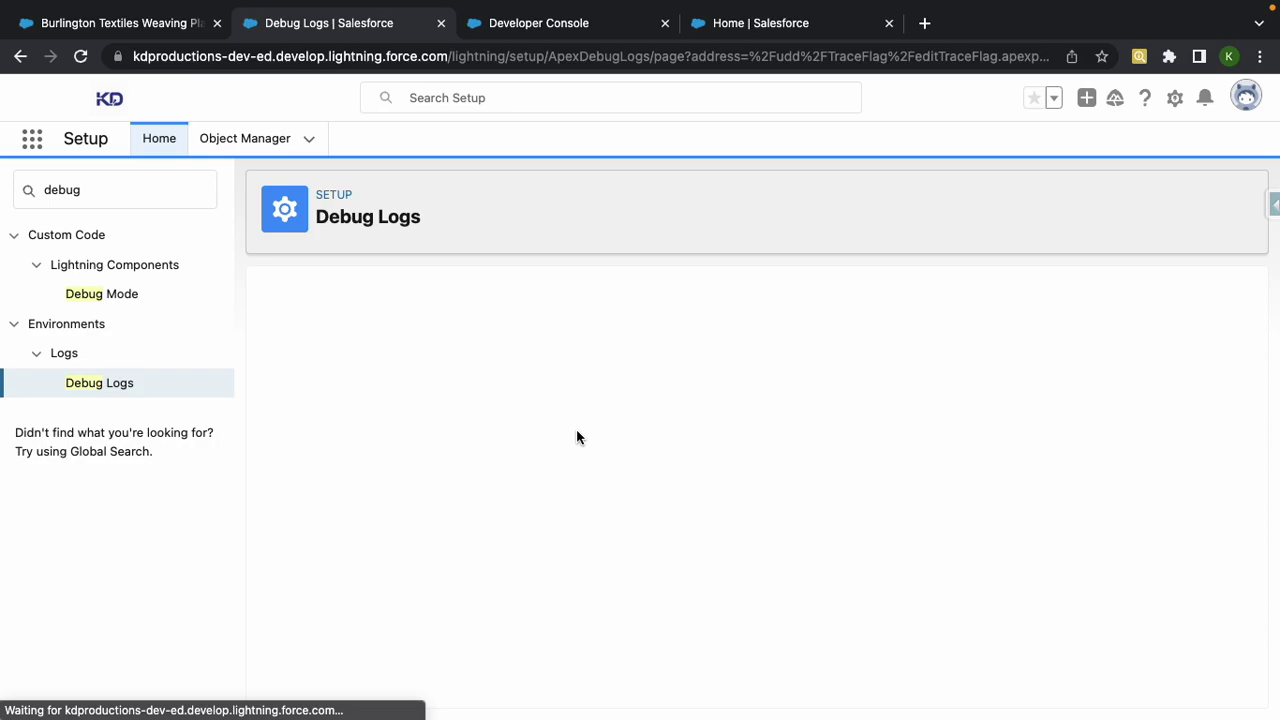
scroll(547, 526, "down", 2)
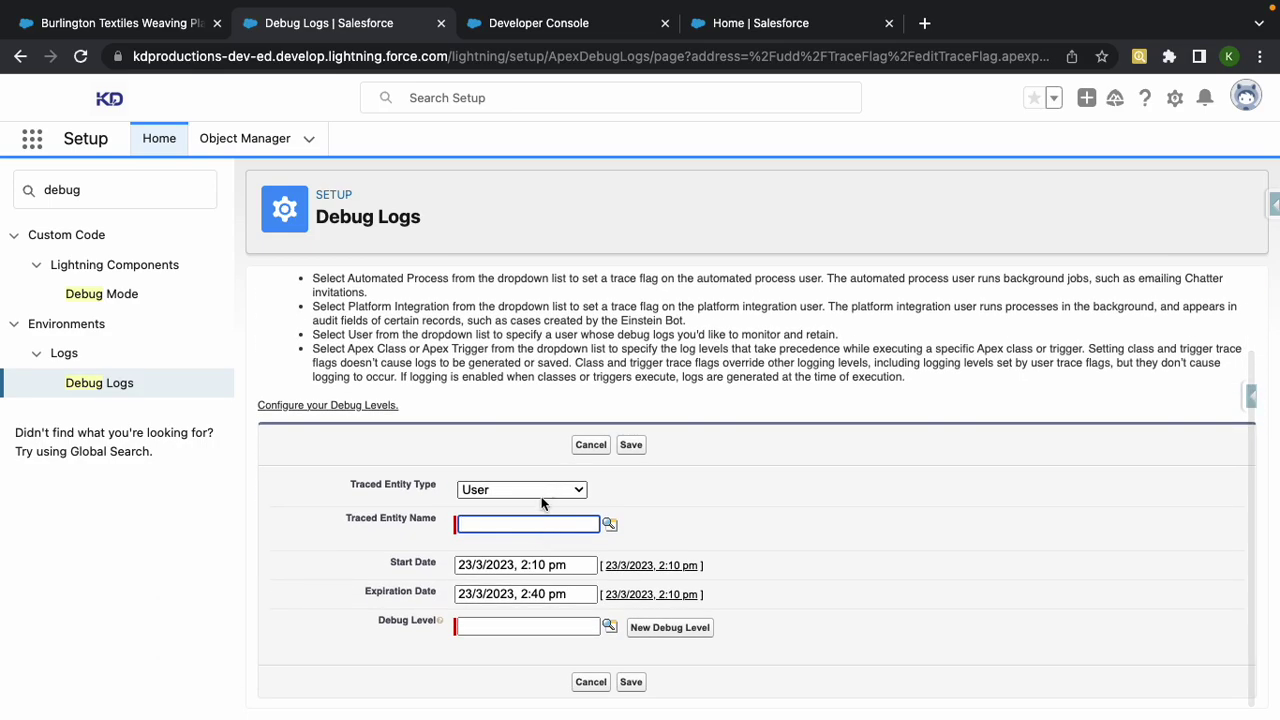
left_click(479, 491)
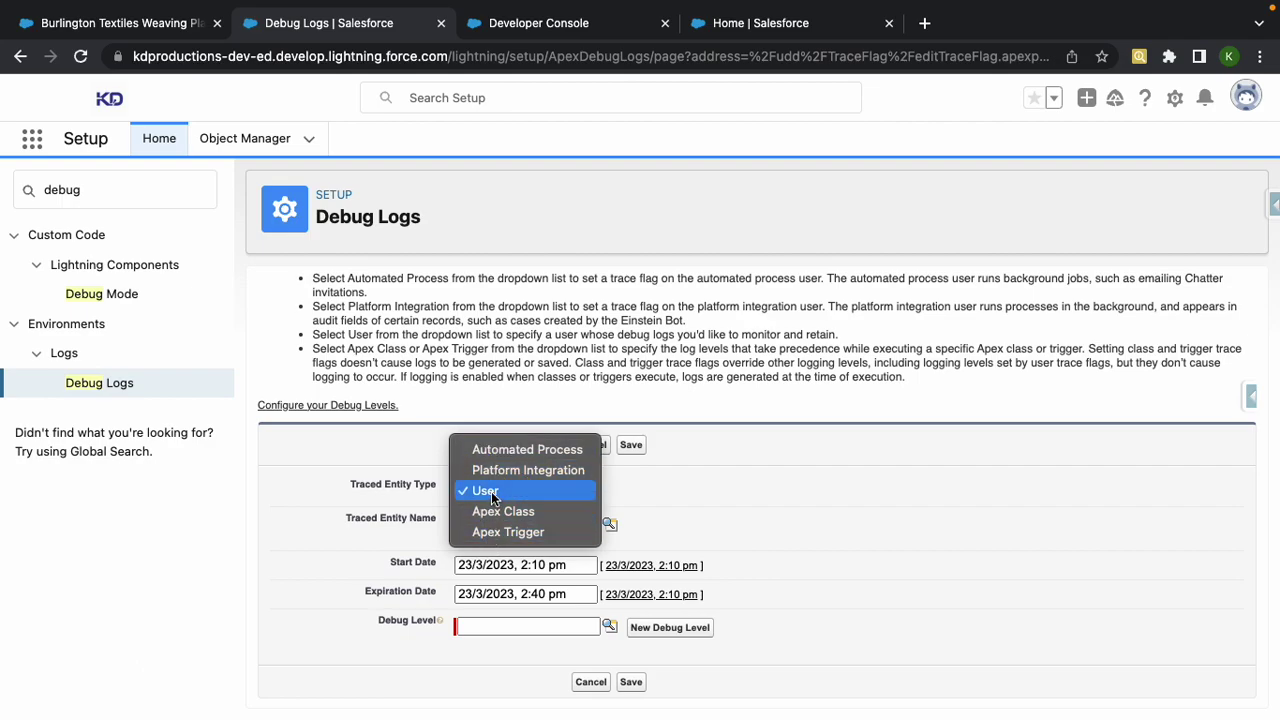
left_click(491, 491)
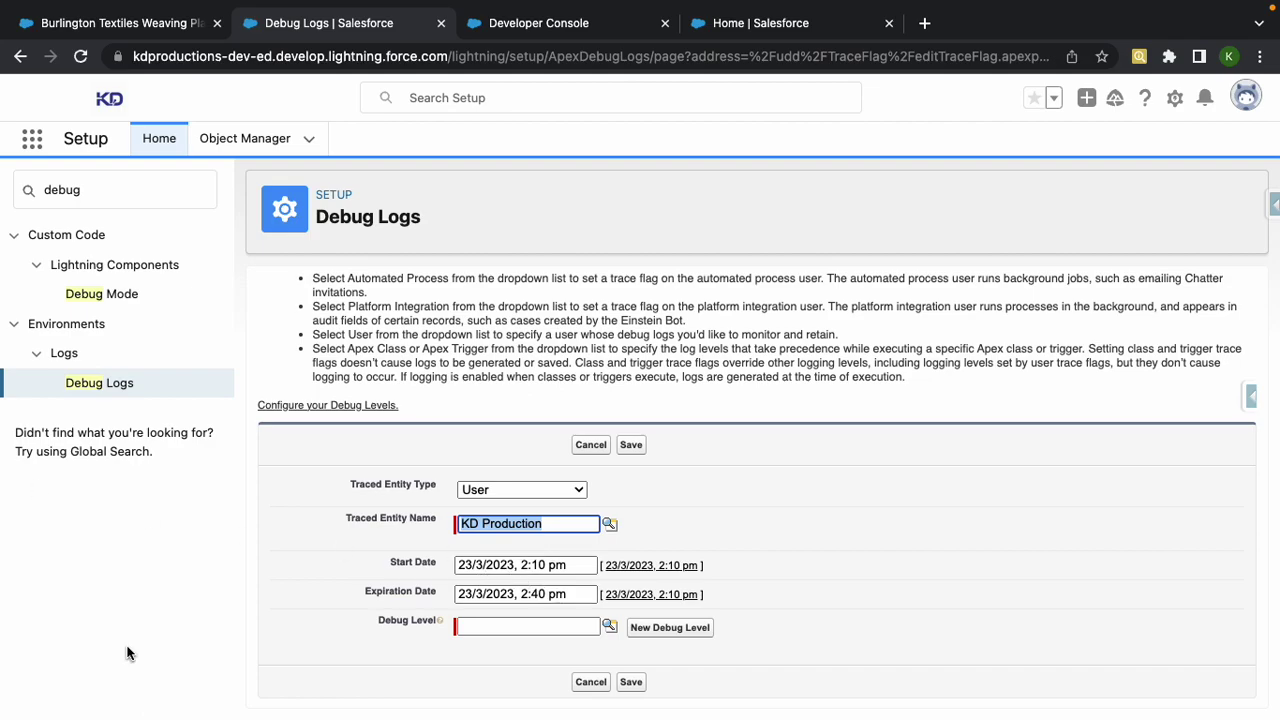
- Set the trace flag's expiration date to 23/3/2023, 2:15 pm
left_click(545, 597)
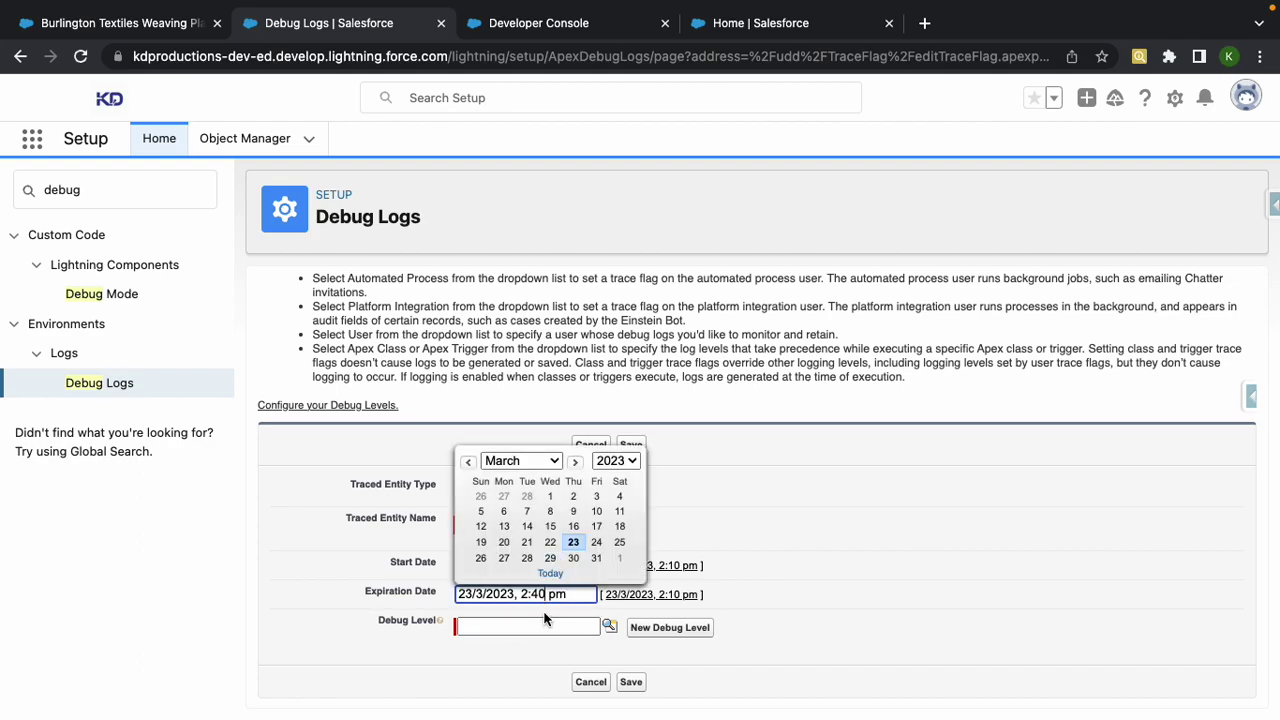
key("BackSpace")
type("1")
left_click(511, 666)
left_click(542, 597)
key("BackSpace")
type("5")
left_click(536, 644)
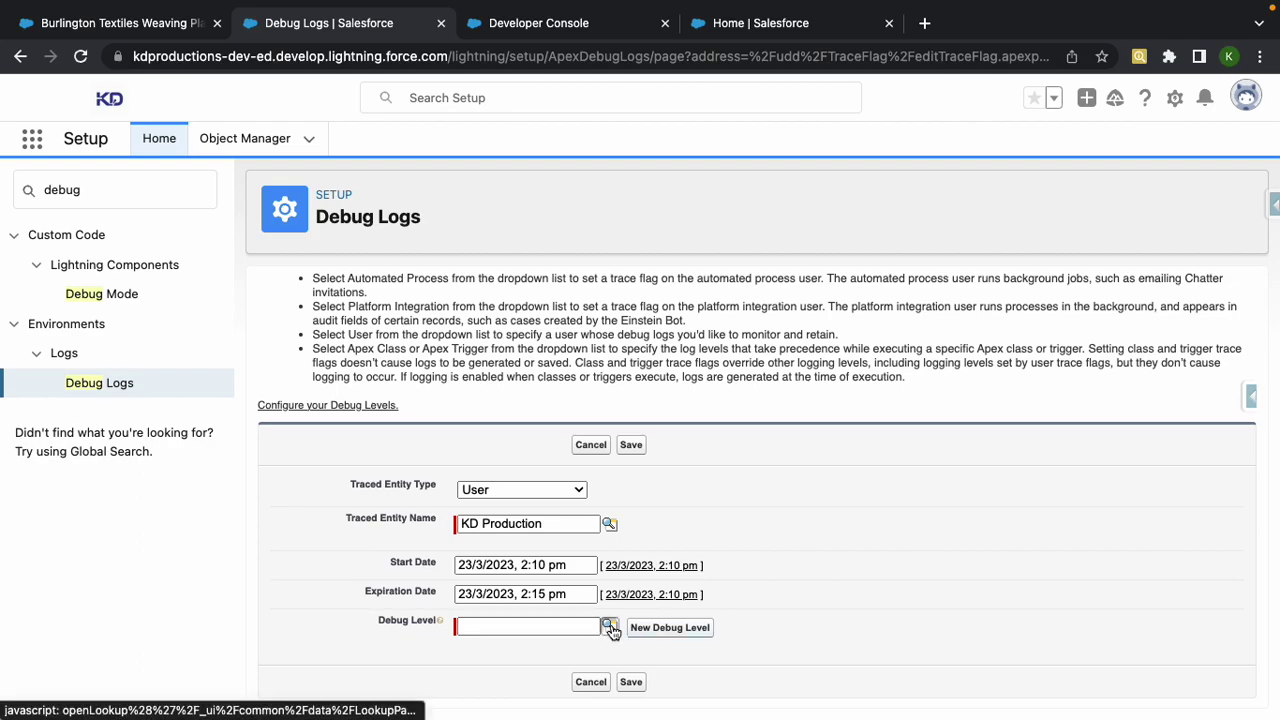
- Start a new debug level named Finest and set its Database category level to Finest
left_click(655, 629)
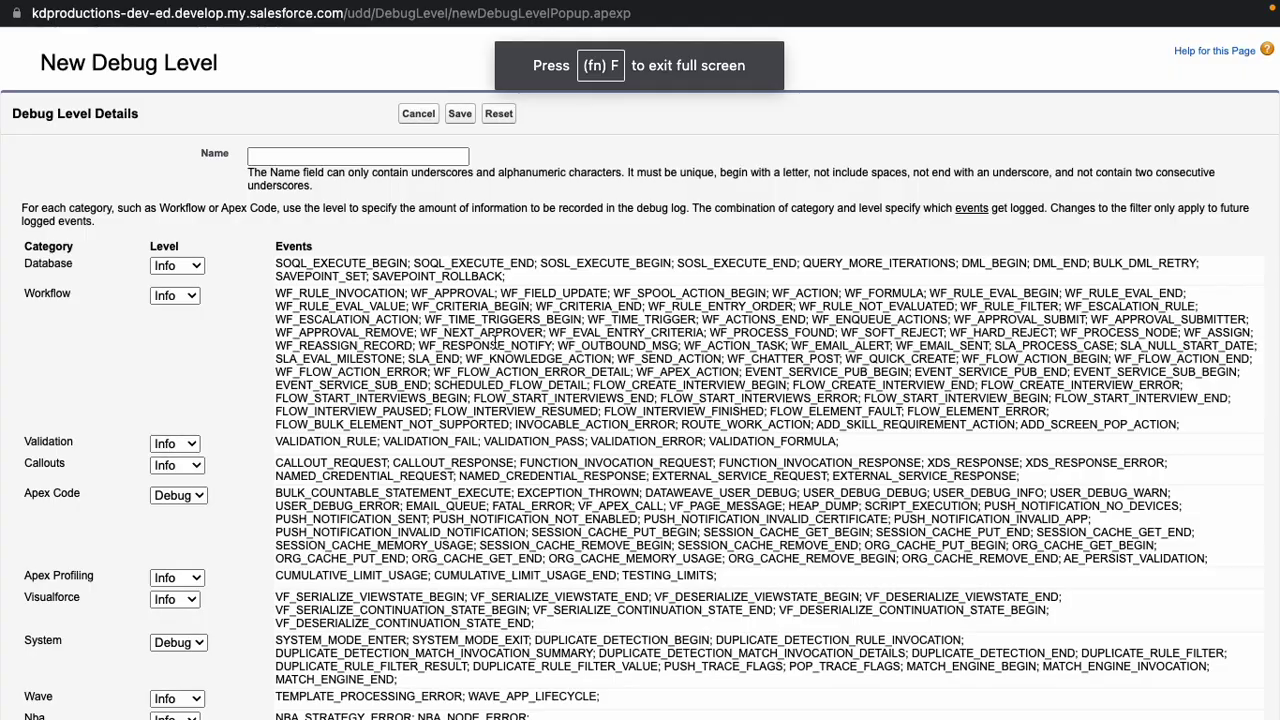
left_click(307, 157)
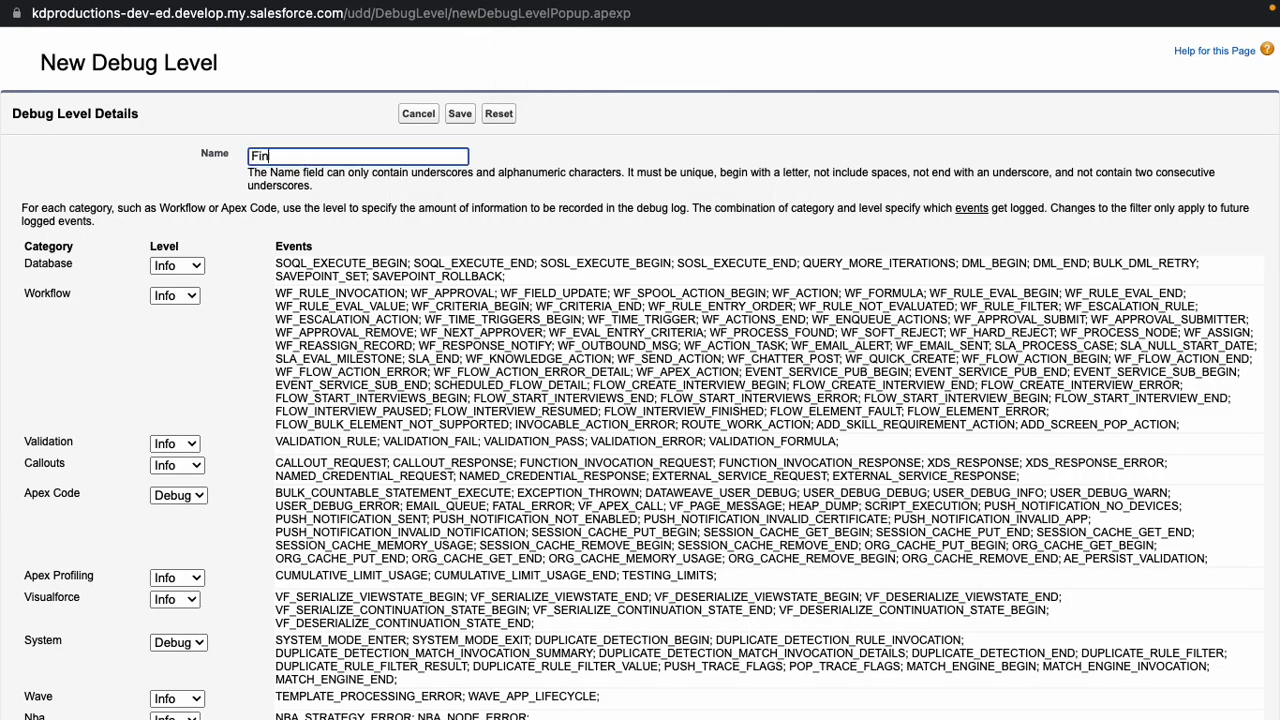
left_click(197, 265)
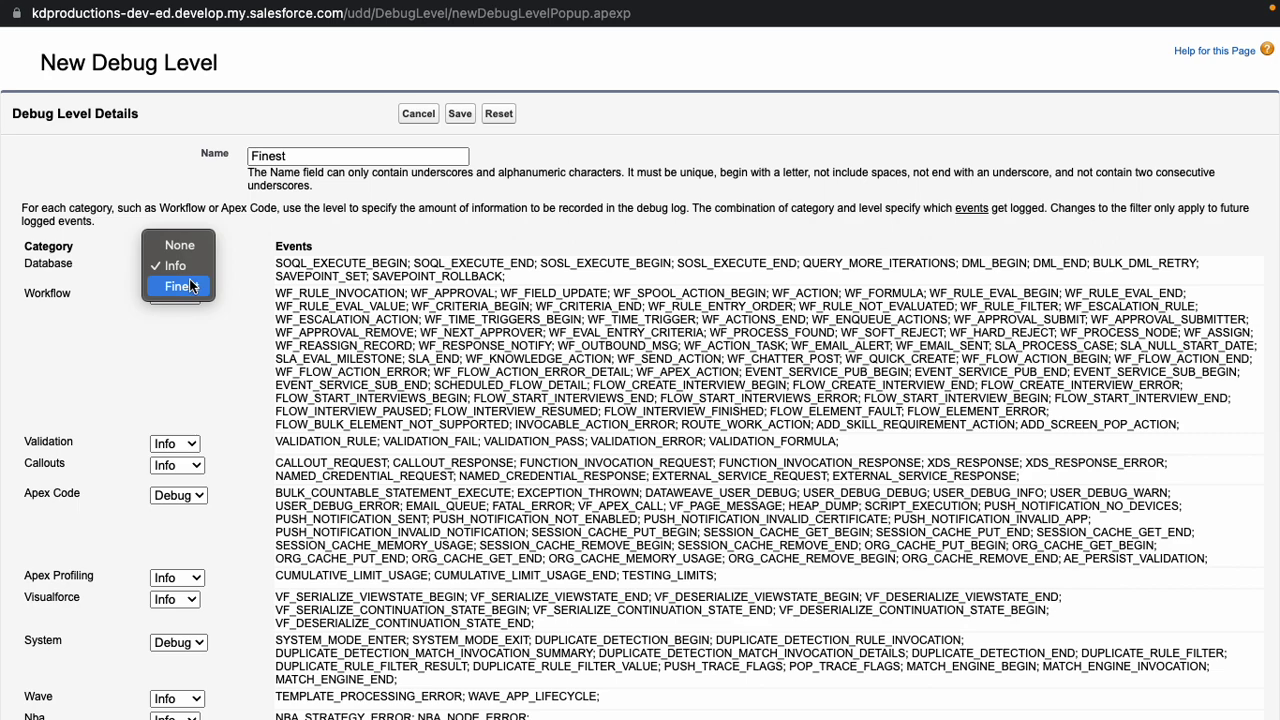
left_click(192, 286)
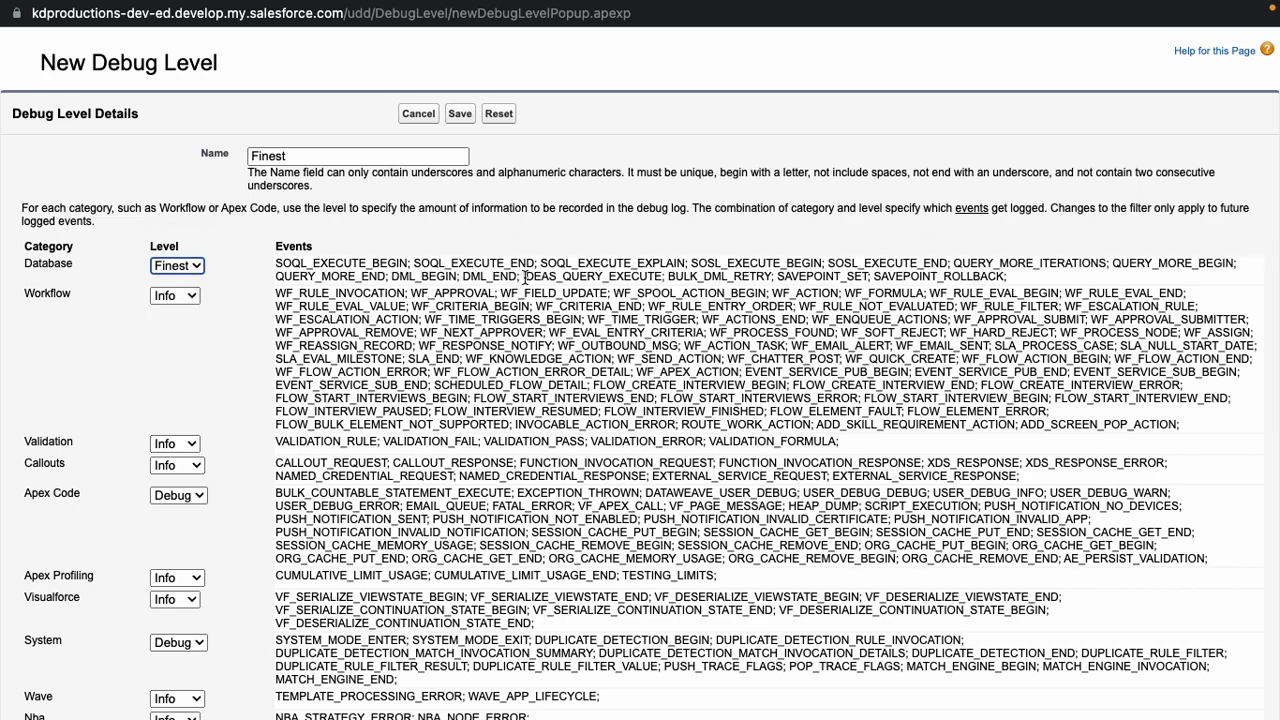
- Switch the Database level to None to compare the logged events, and restore it to Finest
left_click(190, 265)
left_click(184, 229)
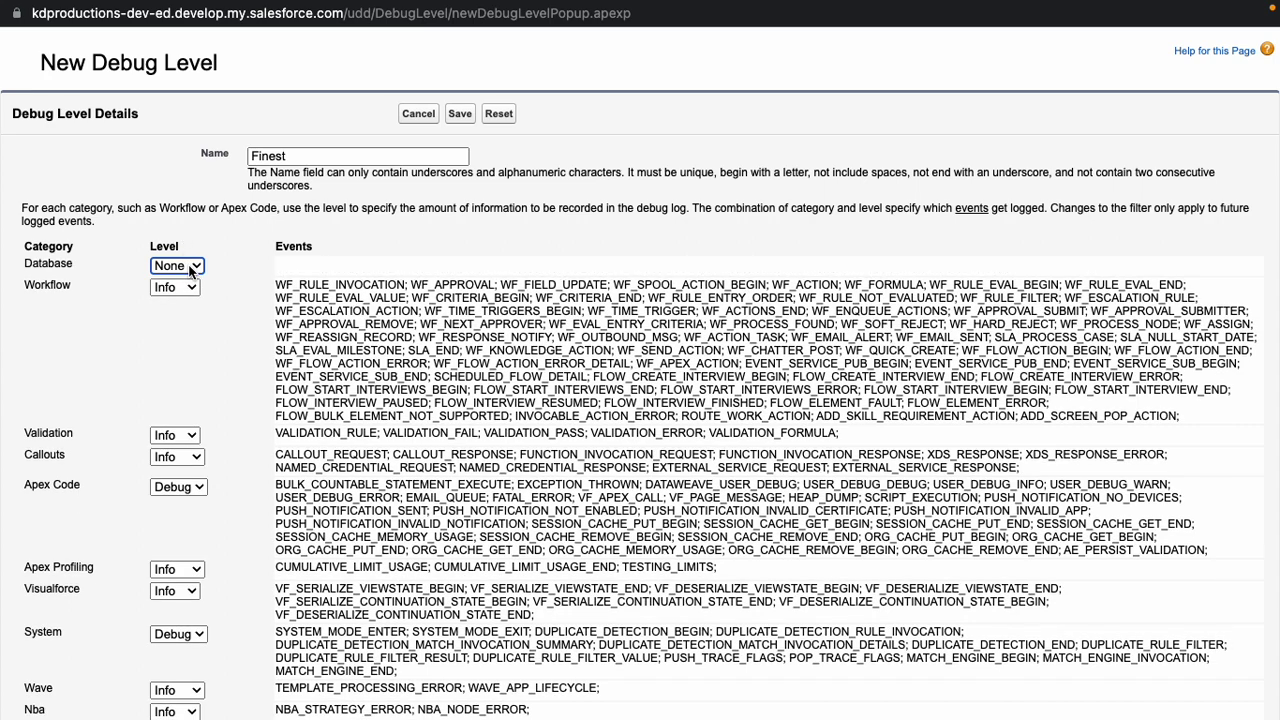
left_click(190, 266)
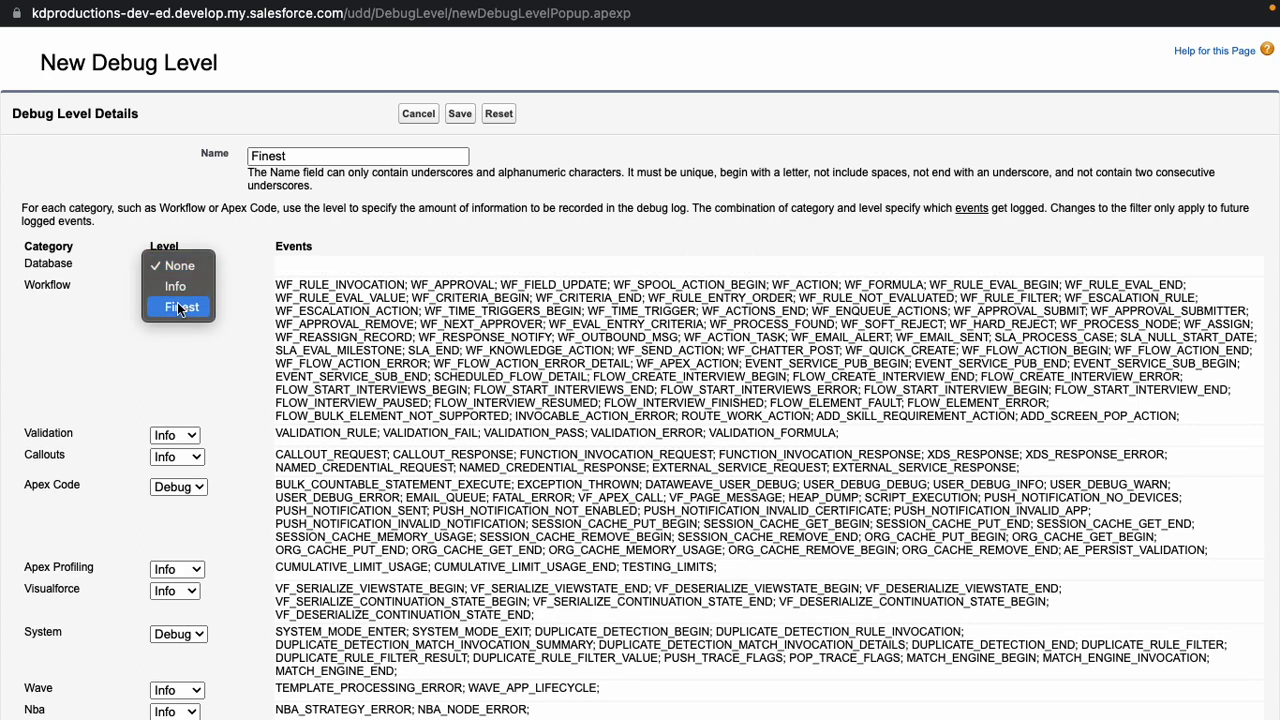
left_click(179, 307)
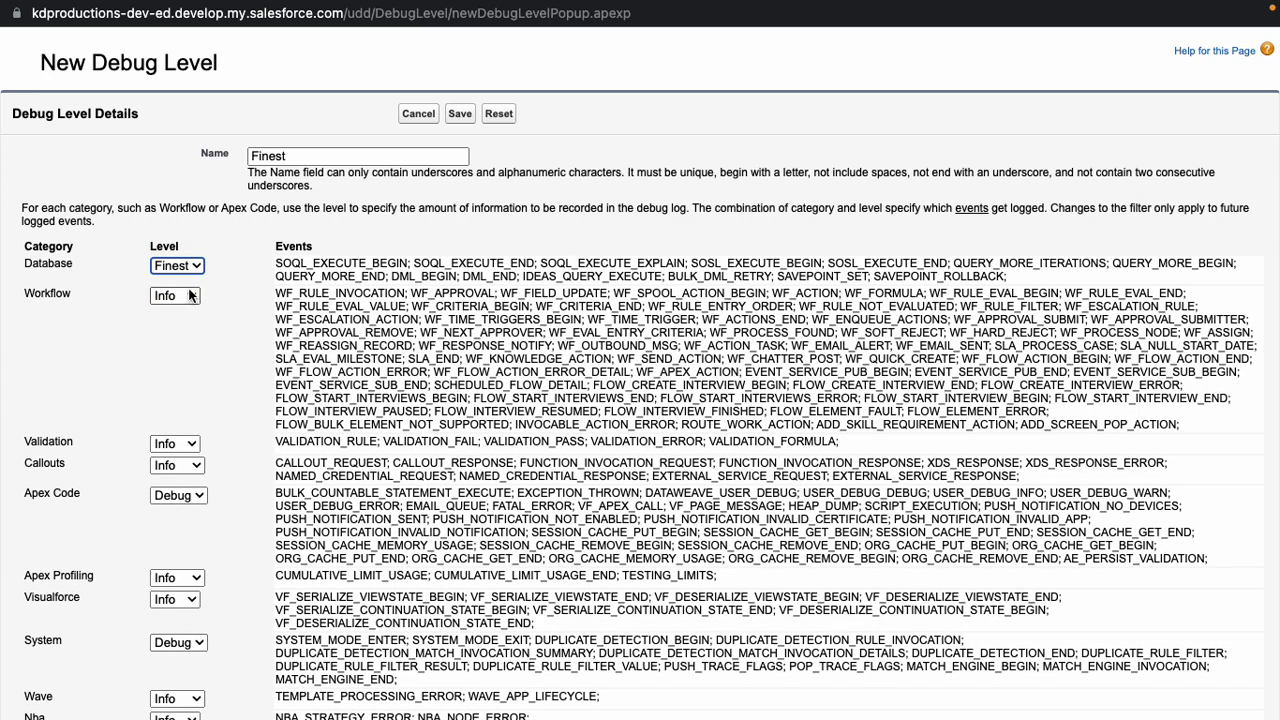
- Set the Workflow category level to Finer and keep the Validation category at Info
left_click(190, 295)
left_click(173, 343)
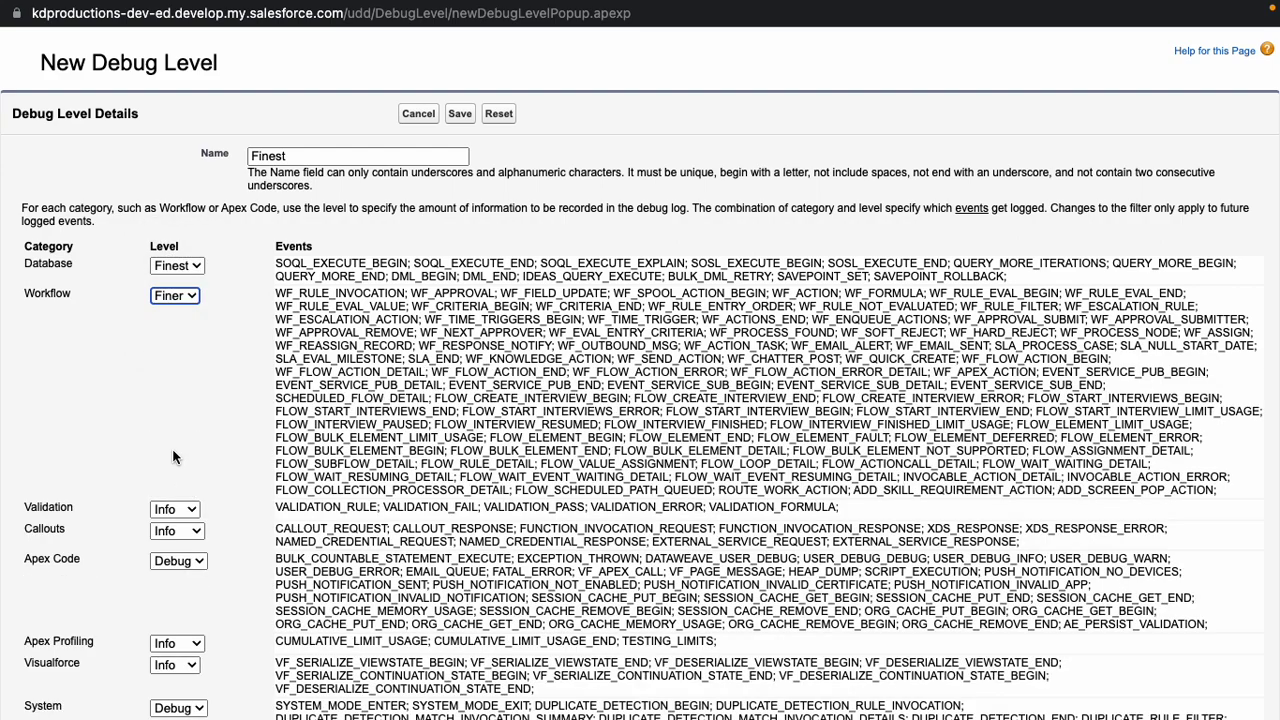
scroll(172, 516, "down", 2)
scroll(172, 516, "down", 1)
left_click(184, 367)
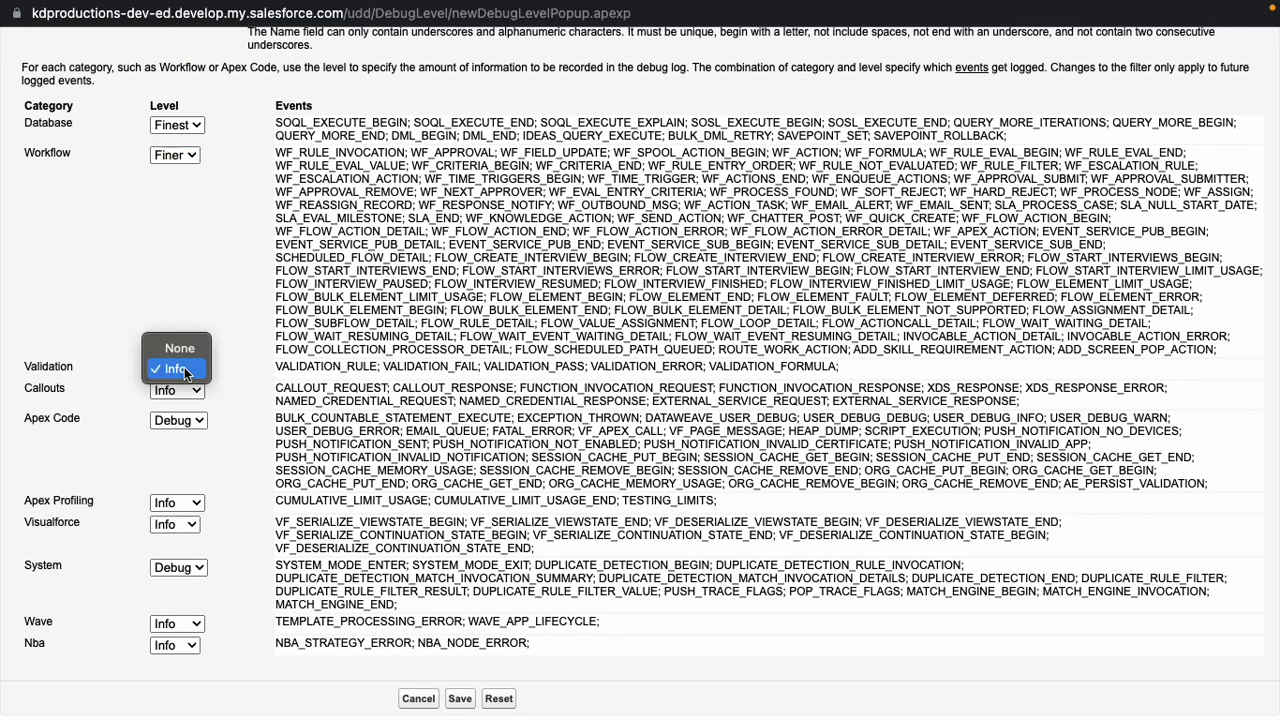
left_click(183, 372)
- Set both the Callouts and Apex Code category levels to Finest
left_click(180, 389)
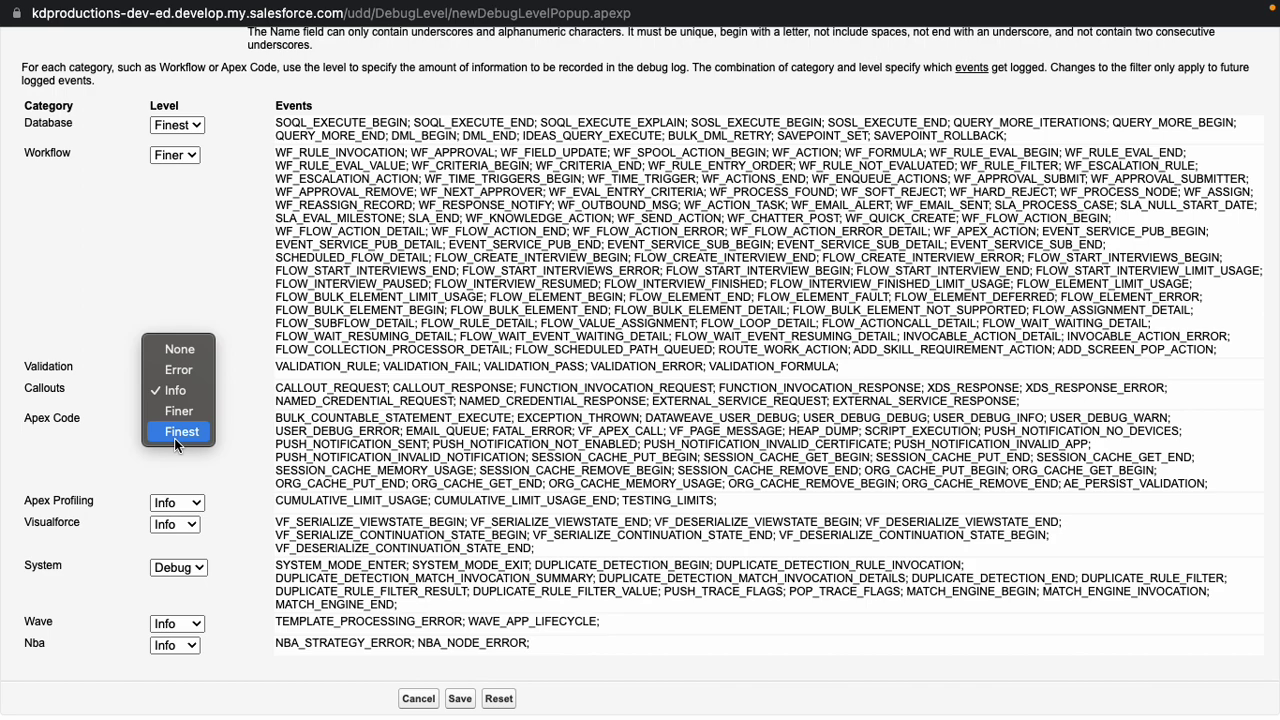
left_click(174, 438)
left_click(179, 433)
left_click(174, 494)
- Set the Apex Profiling category level to Finest and the Visualforce category level to None
scroll(178, 500, "down", 1)
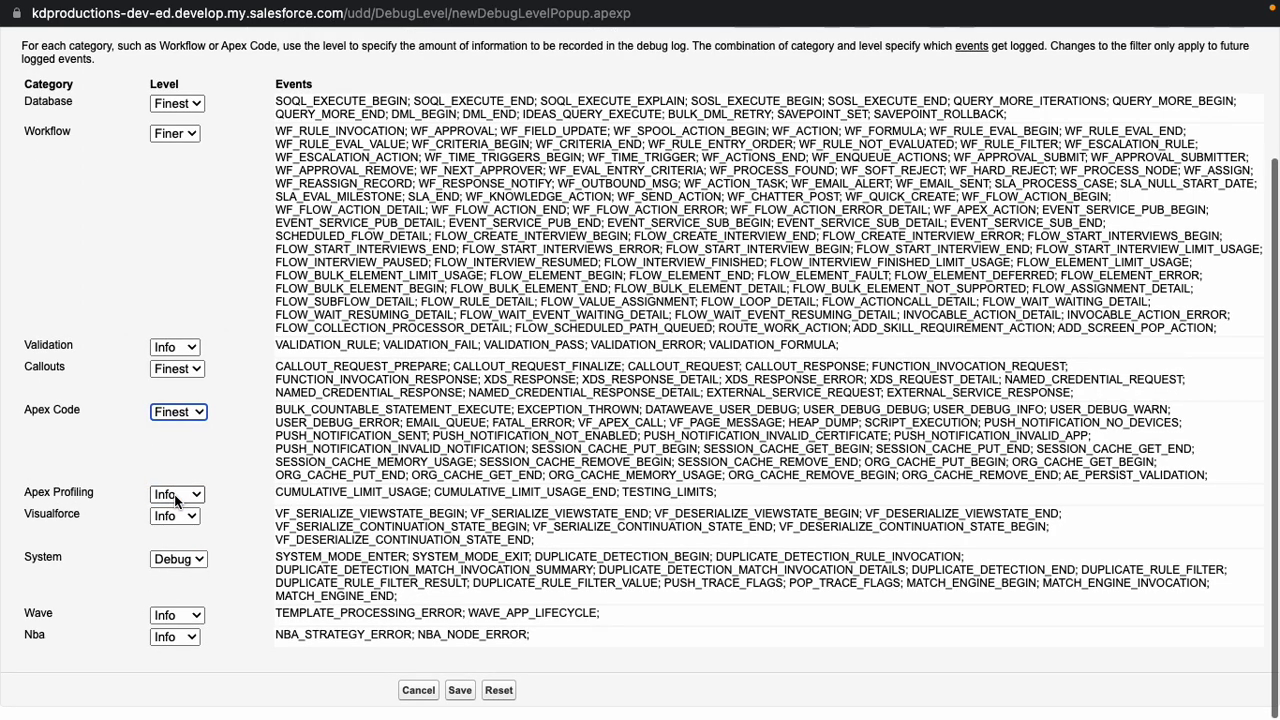
left_click(178, 524)
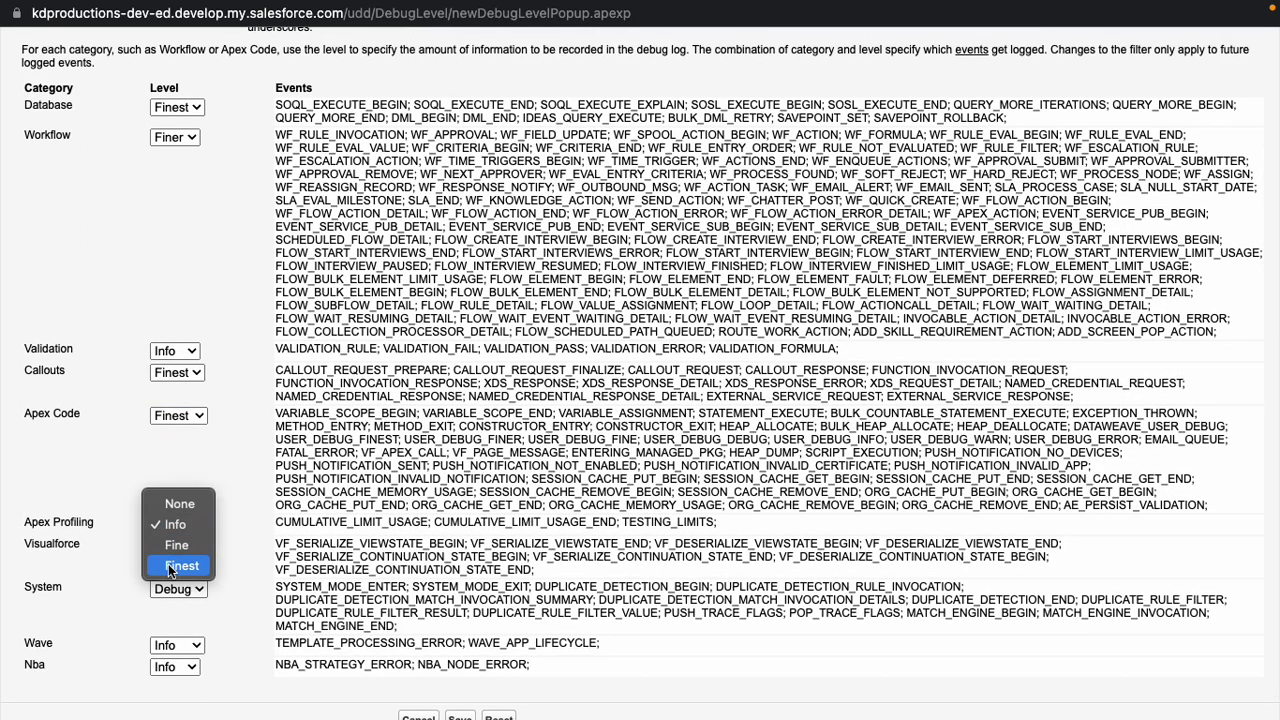
left_click(172, 565)
left_click(176, 548)
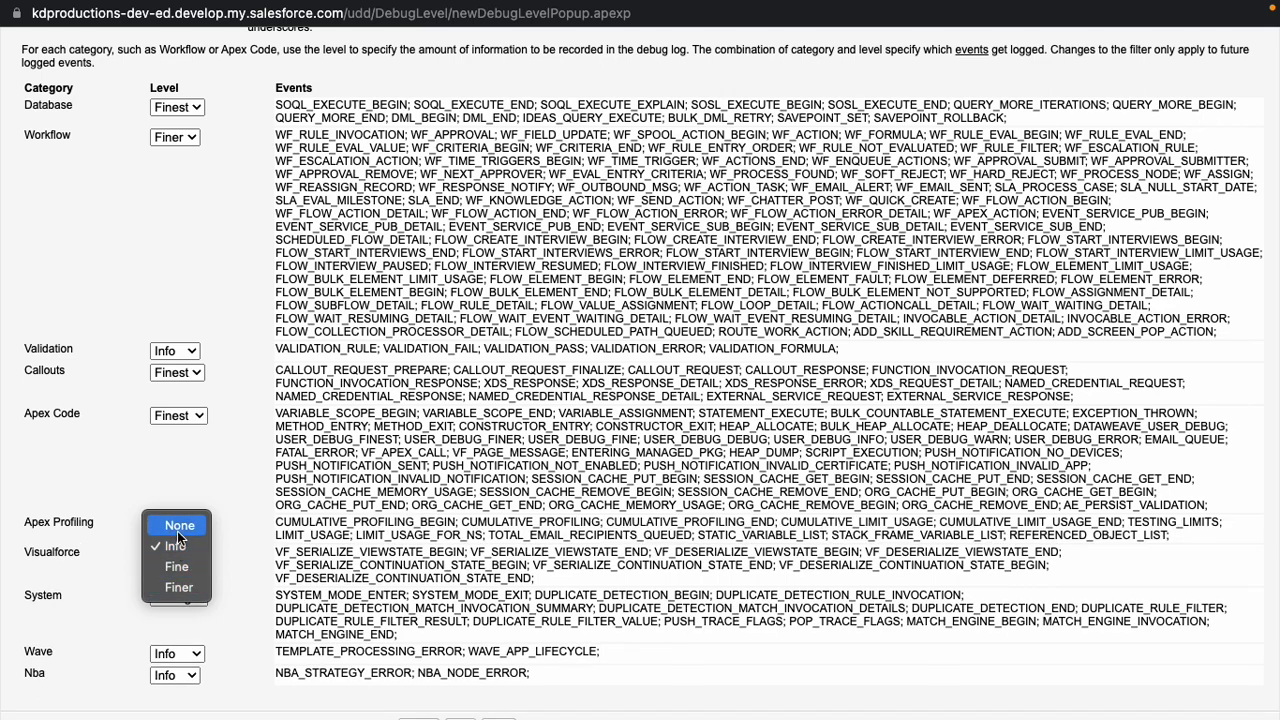
left_click(179, 525)
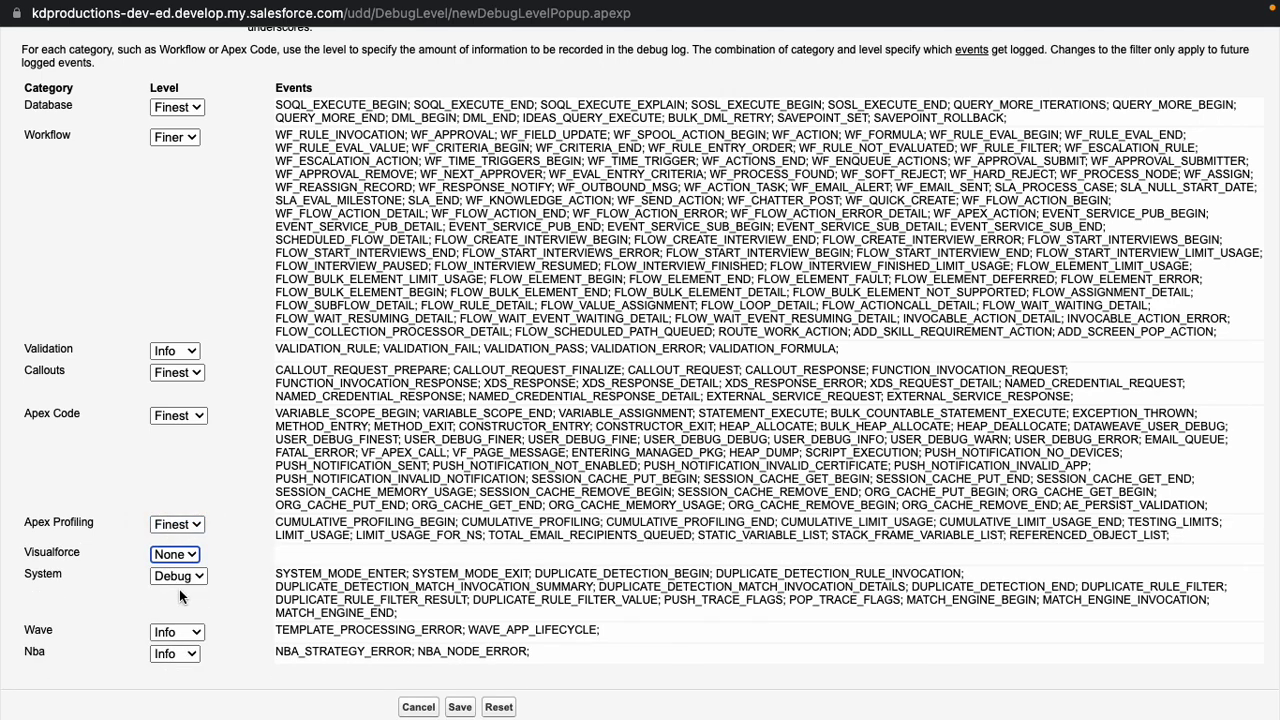
- Set the System category level to Fine and save both the debug level and the user trace flag
left_click(180, 574)
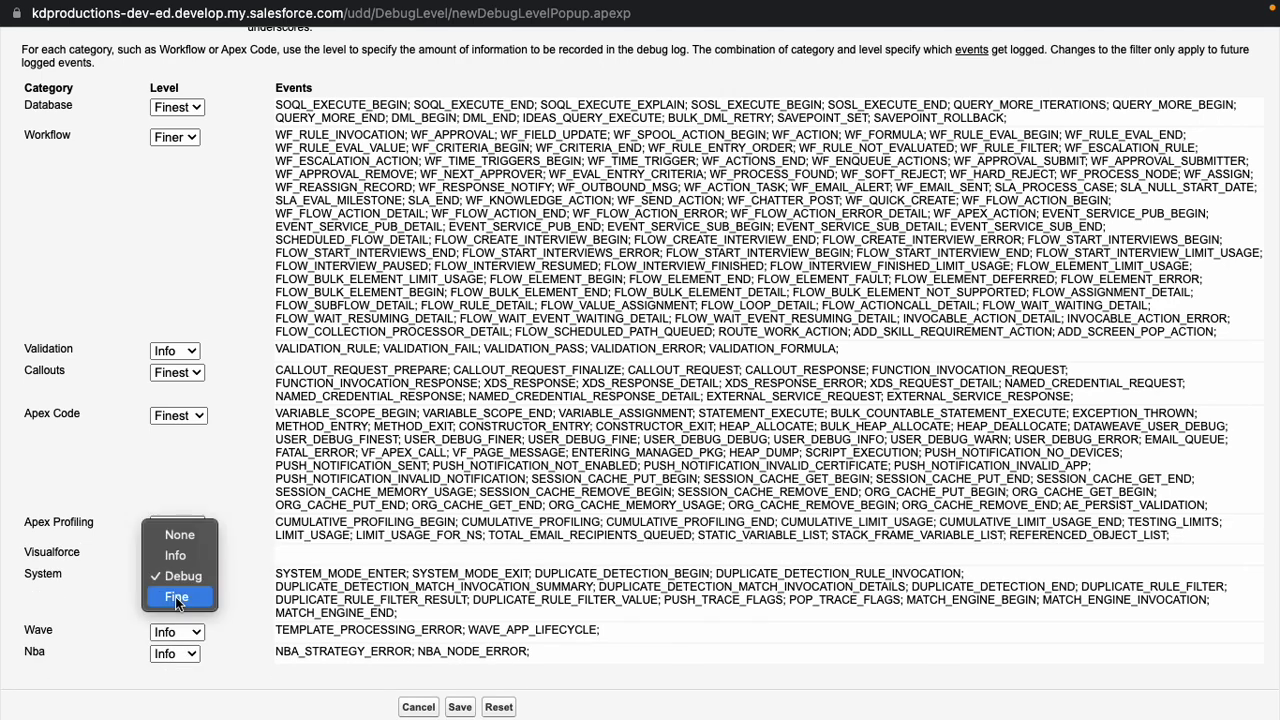
left_click(181, 597)
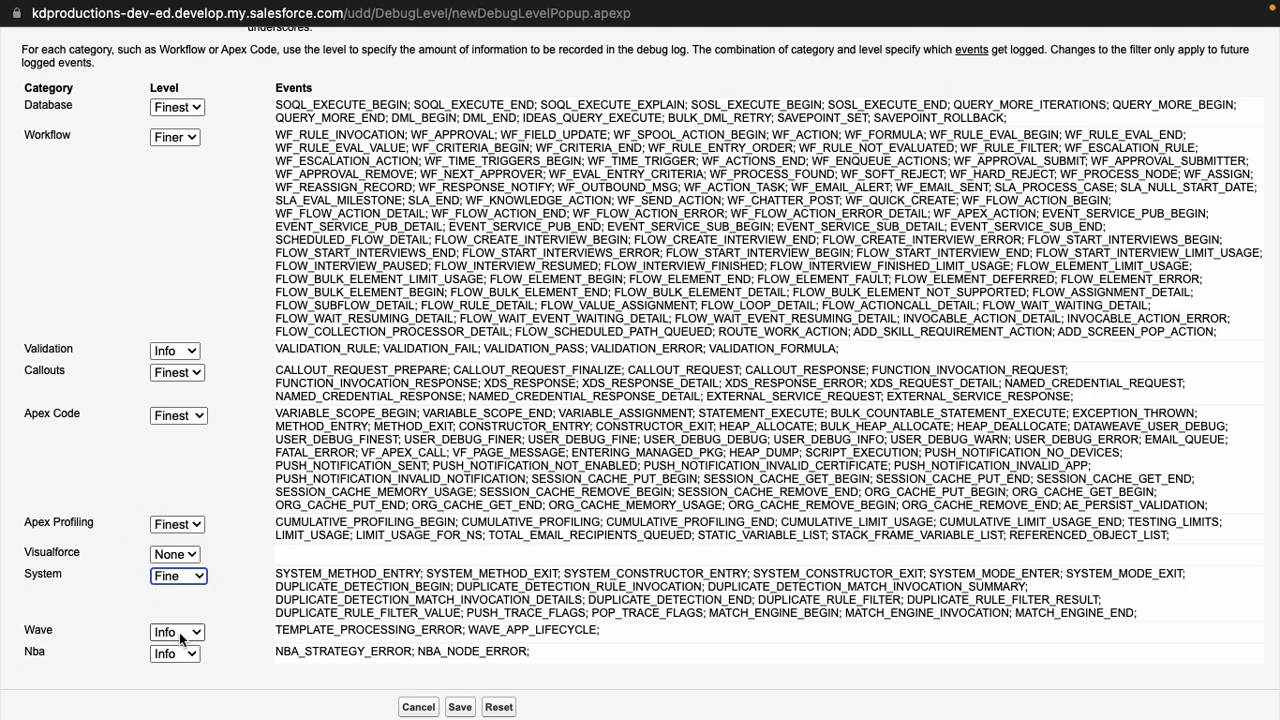
left_click(460, 707)
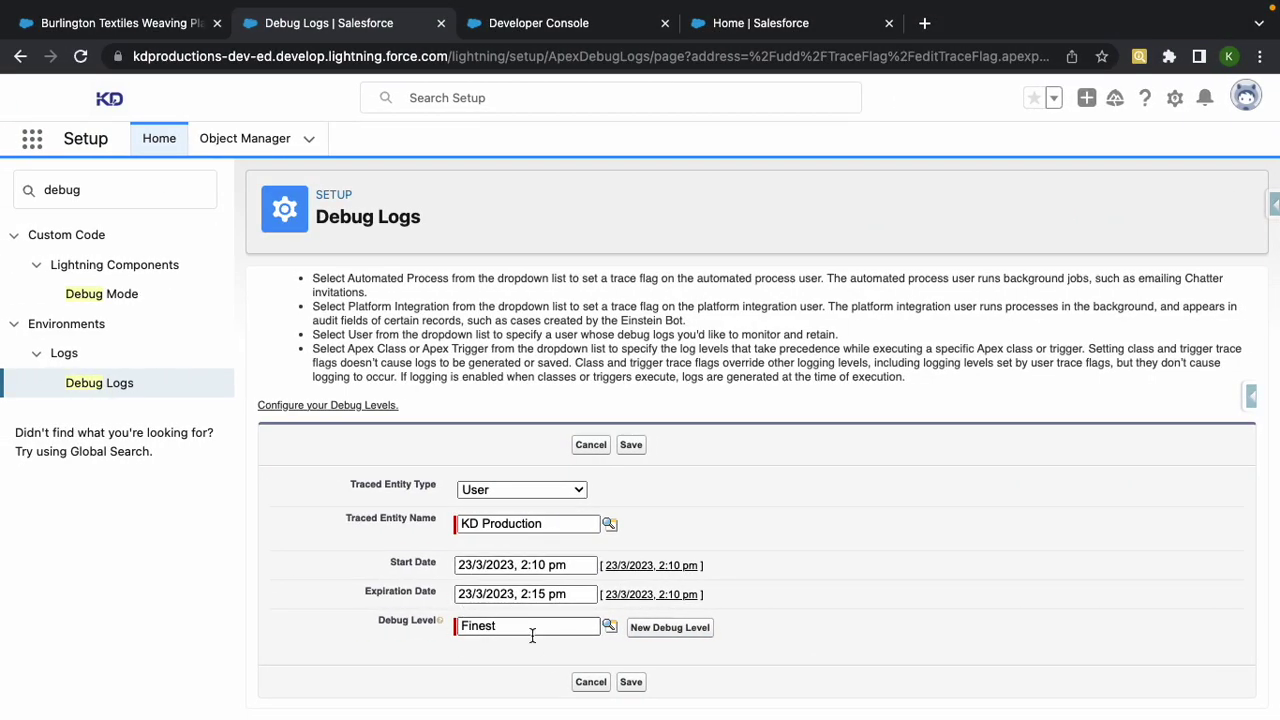
left_click(630, 683)
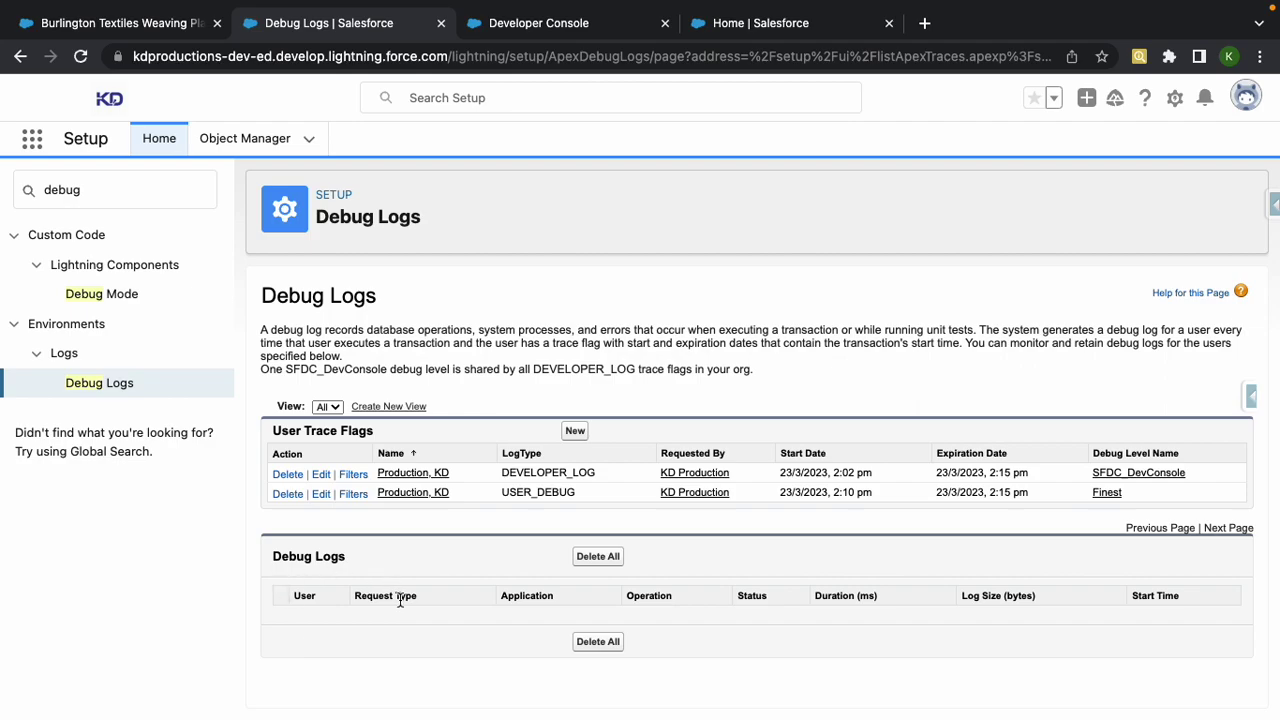
- Change the Amount of the Burlington Textiles Weaving Plant Generator opportunity to 520000 and save the record
left_click(155, 27)
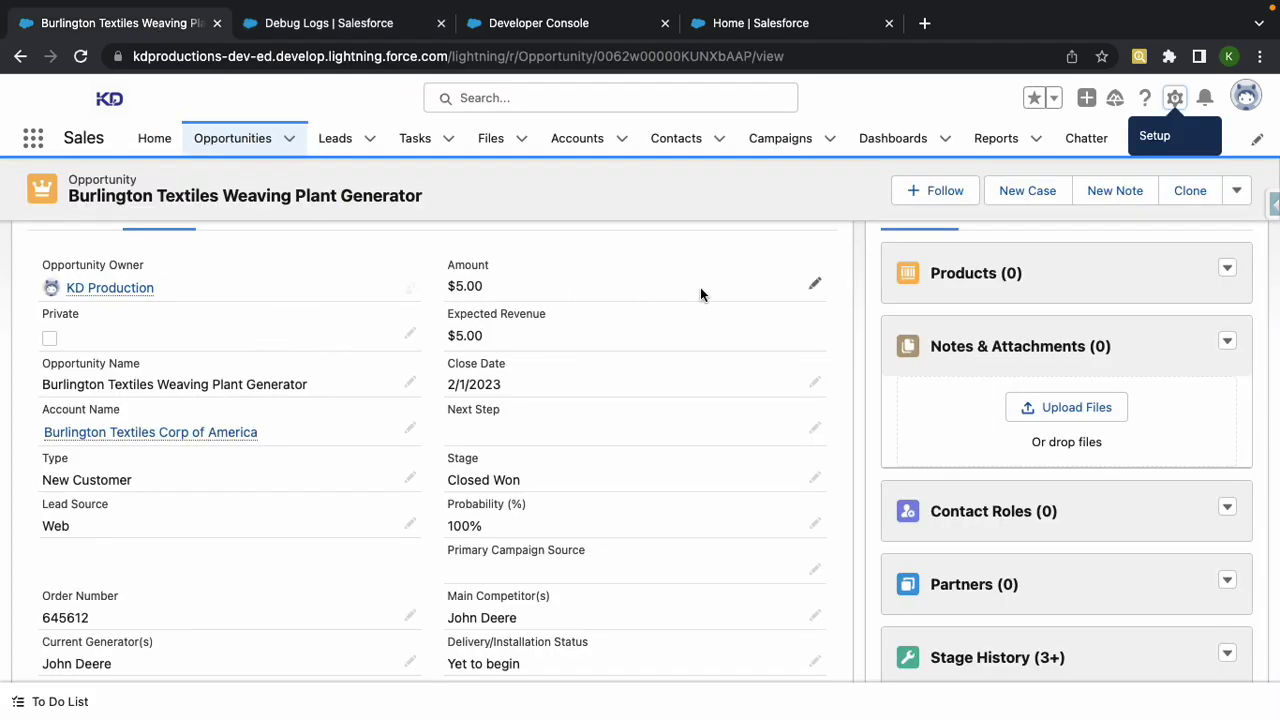
left_click(816, 284)
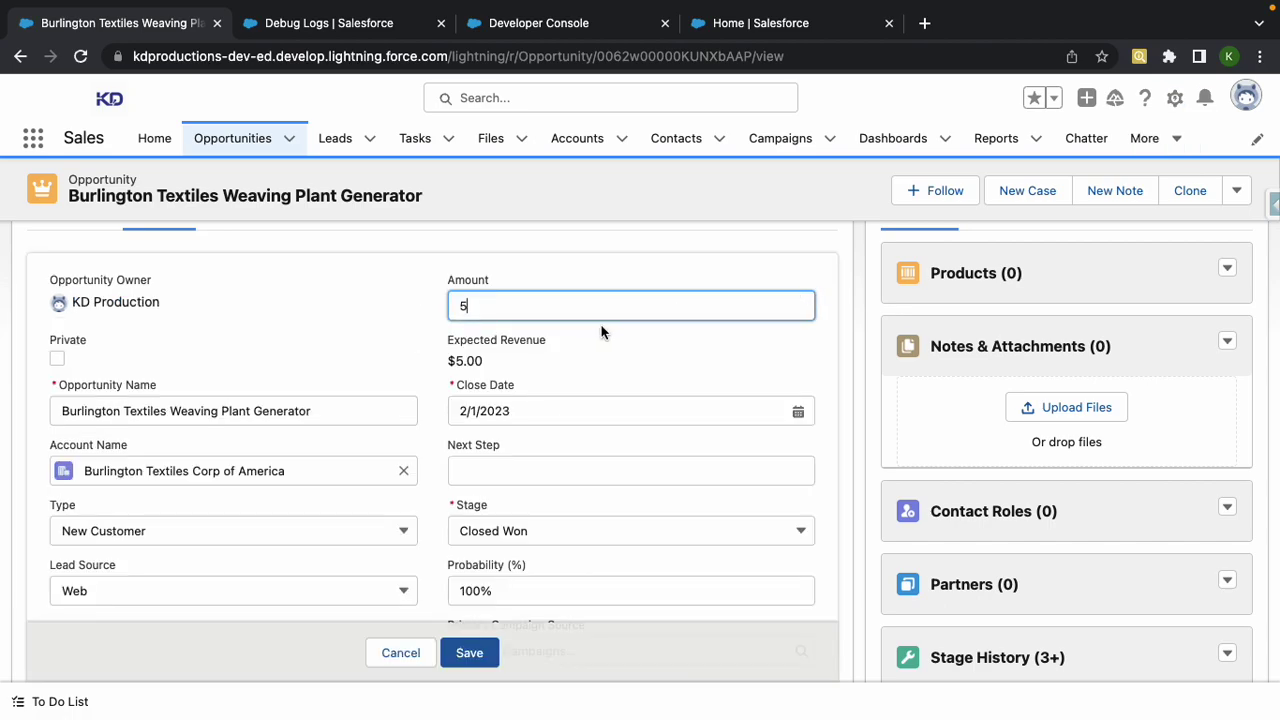
key("BackSpace")
type("520000")
left_click(471, 653)
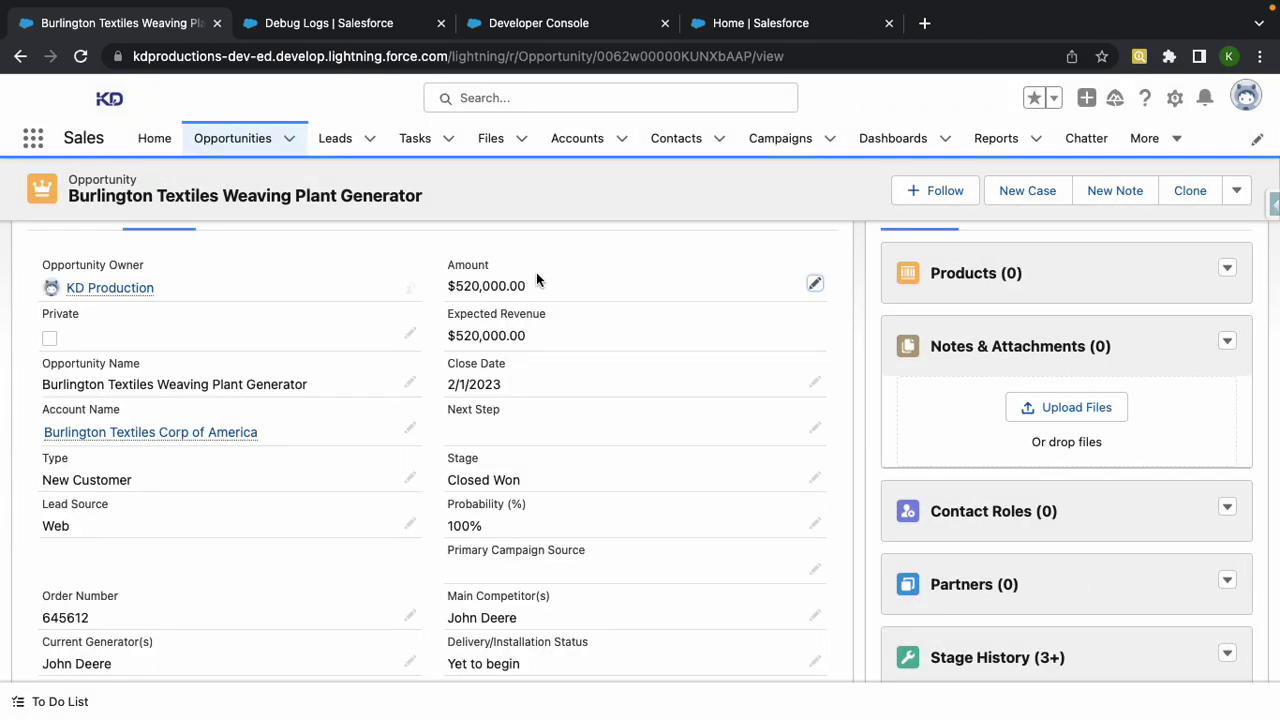
- Check the log list in the Developer Console, and refresh the Debug Logs setup page to view the /aura log
left_click(556, 23)
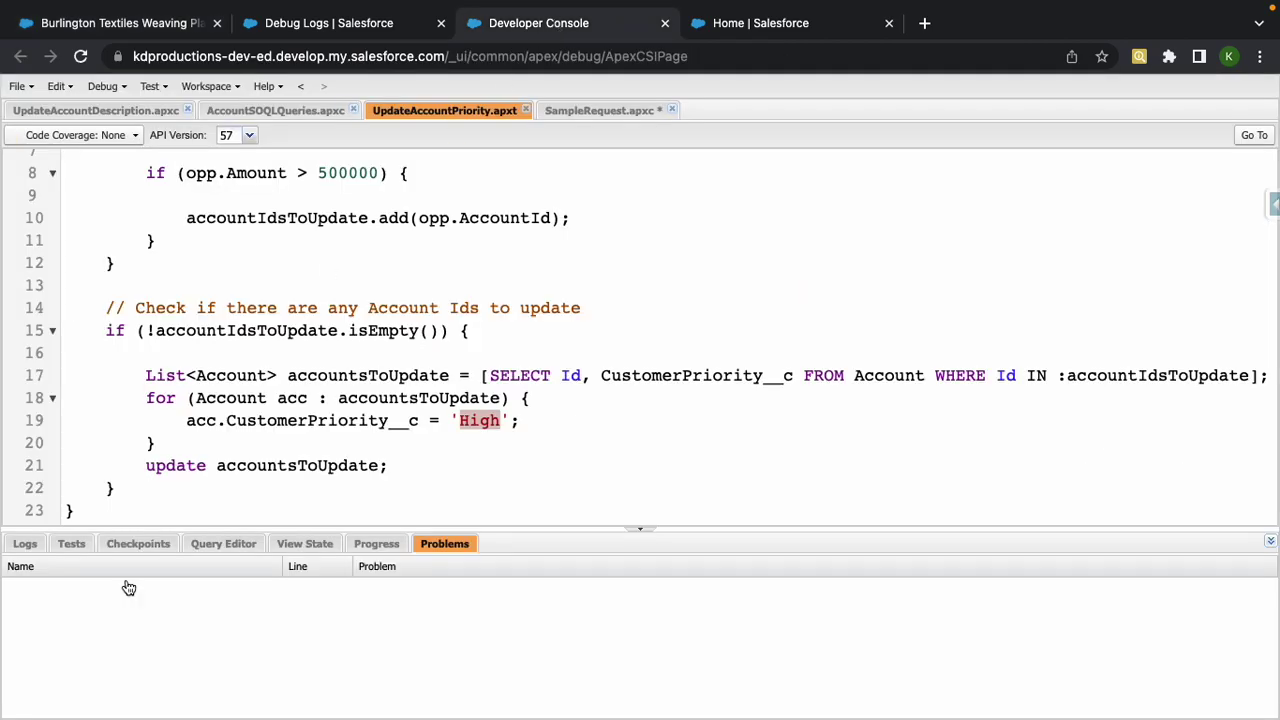
left_click(25, 545)
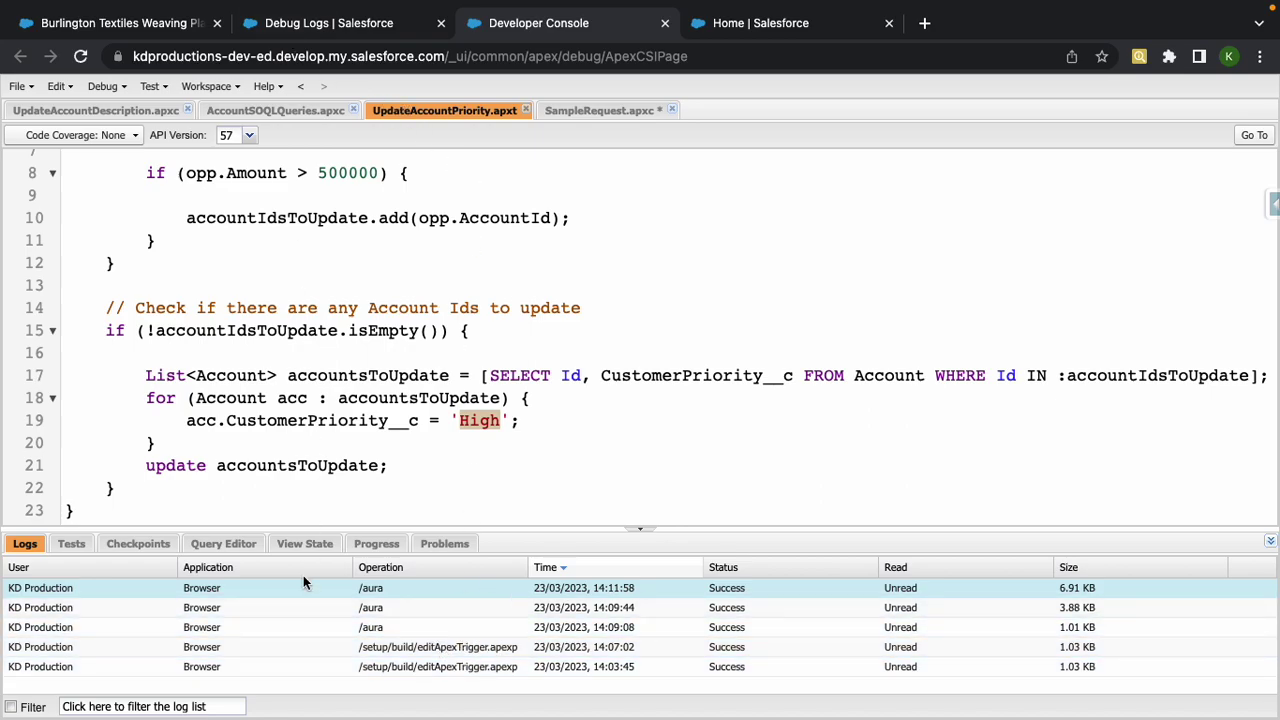
left_click(328, 24)
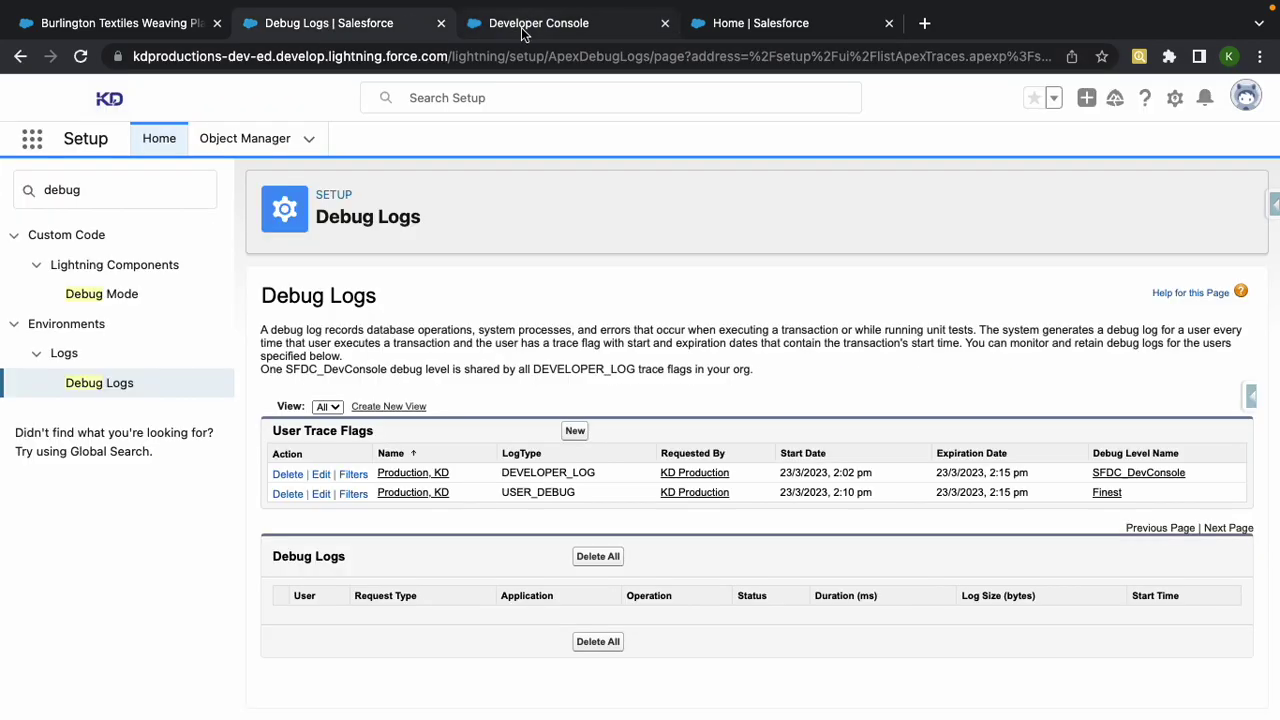
left_click(81, 57)
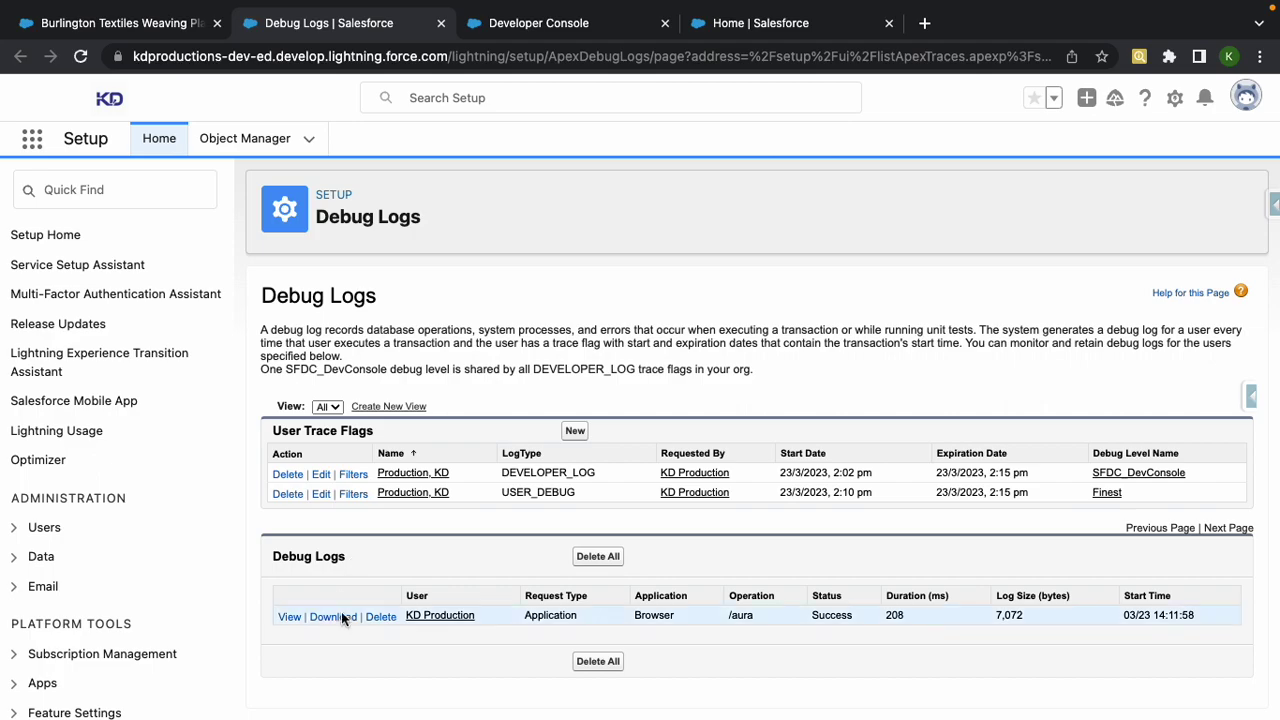
left_click(290, 619)
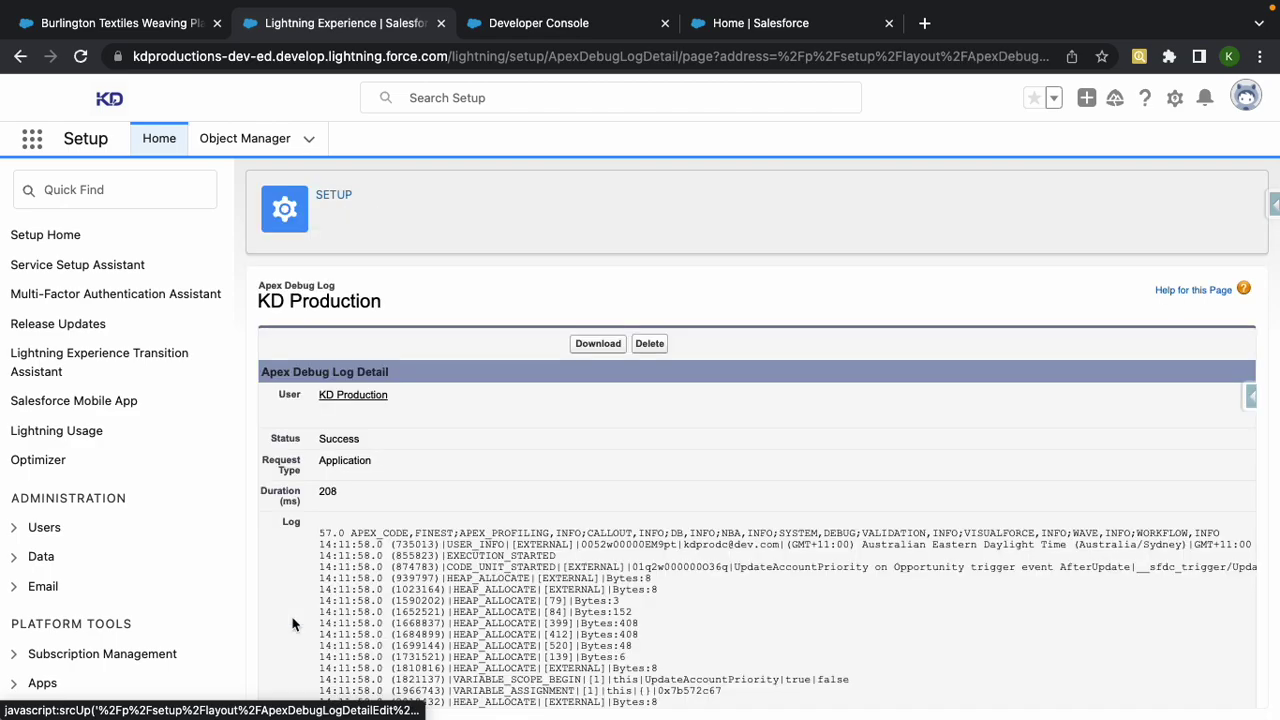
- Examine the debug log from start to end, highlighting the query rows and DML rows entries in the cumulative limit usage
scroll(472, 485, "down", 2)
scroll(472, 485, "down", 6)
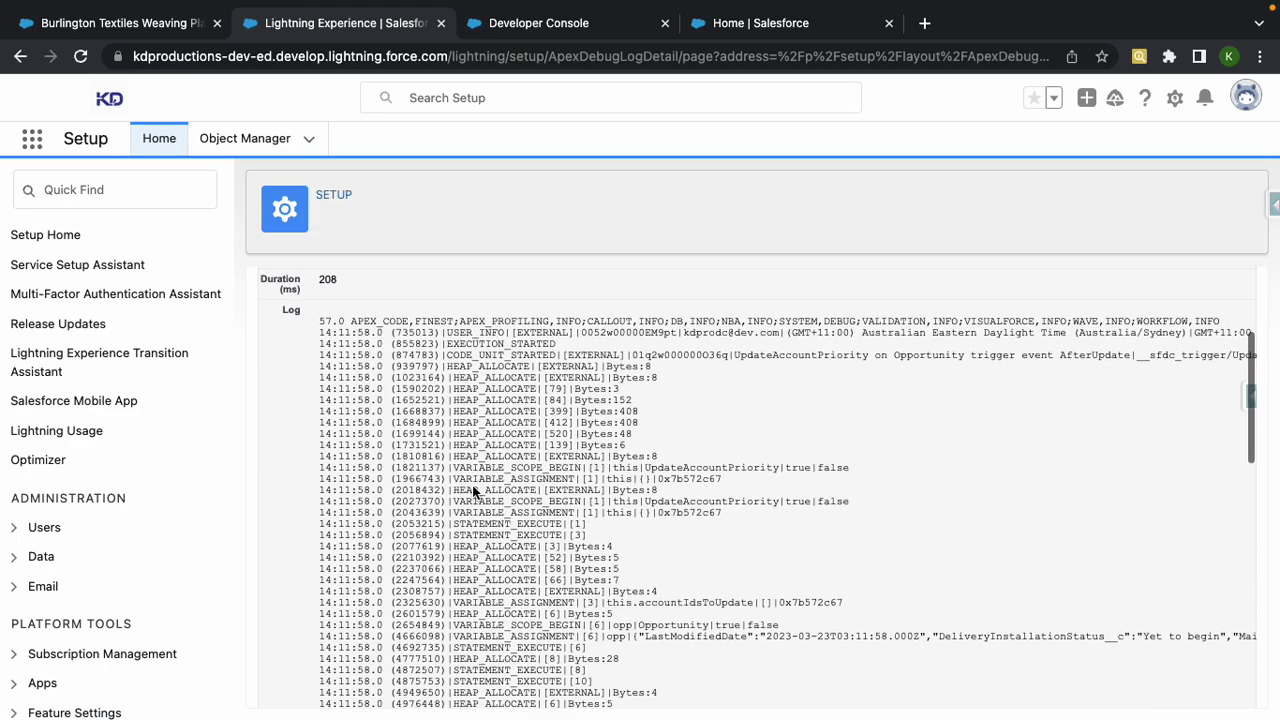
scroll(473, 492, "down", 5)
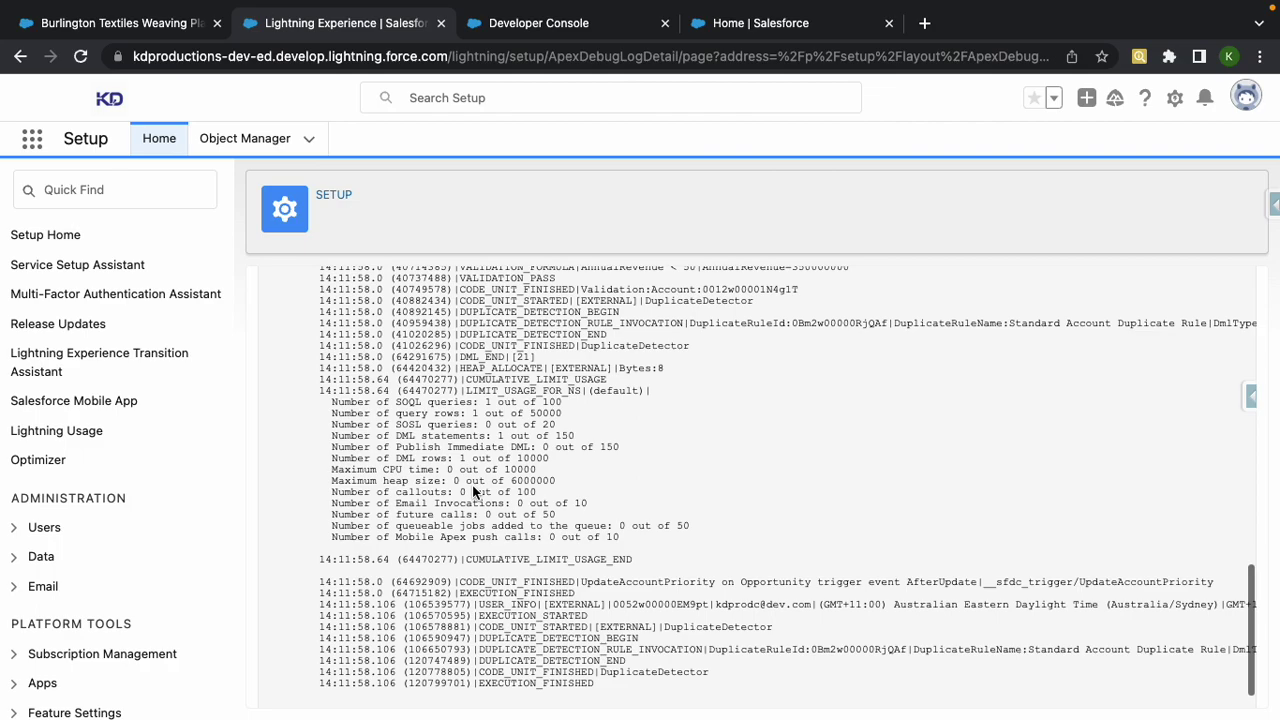
scroll(511, 398, "up", 10)
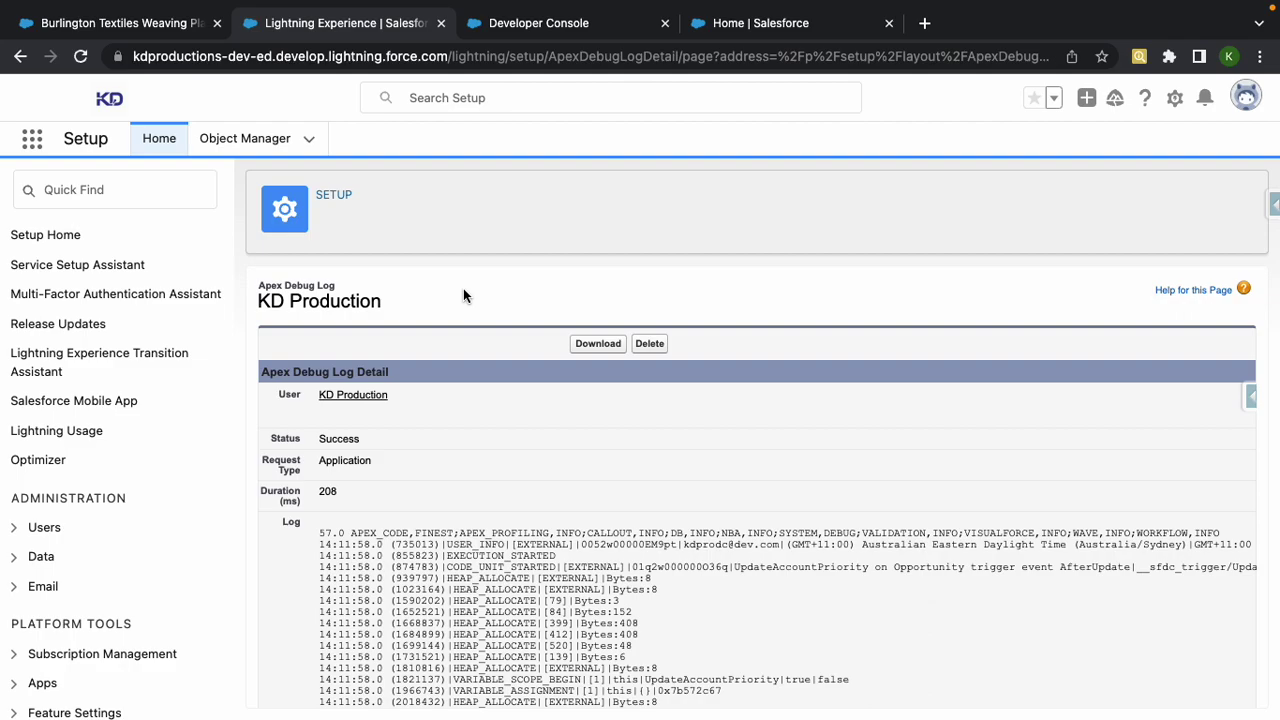
scroll(463, 292, "down", 15)
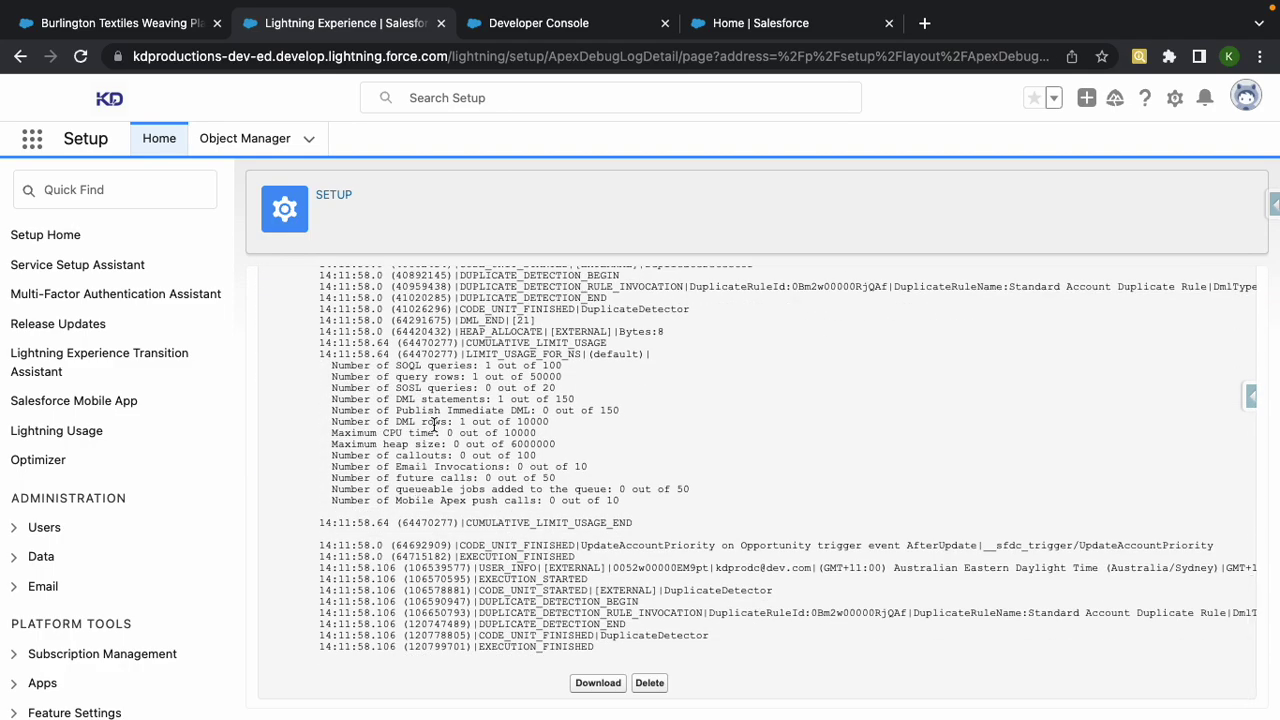
left_click_drag(395, 377, 474, 372)
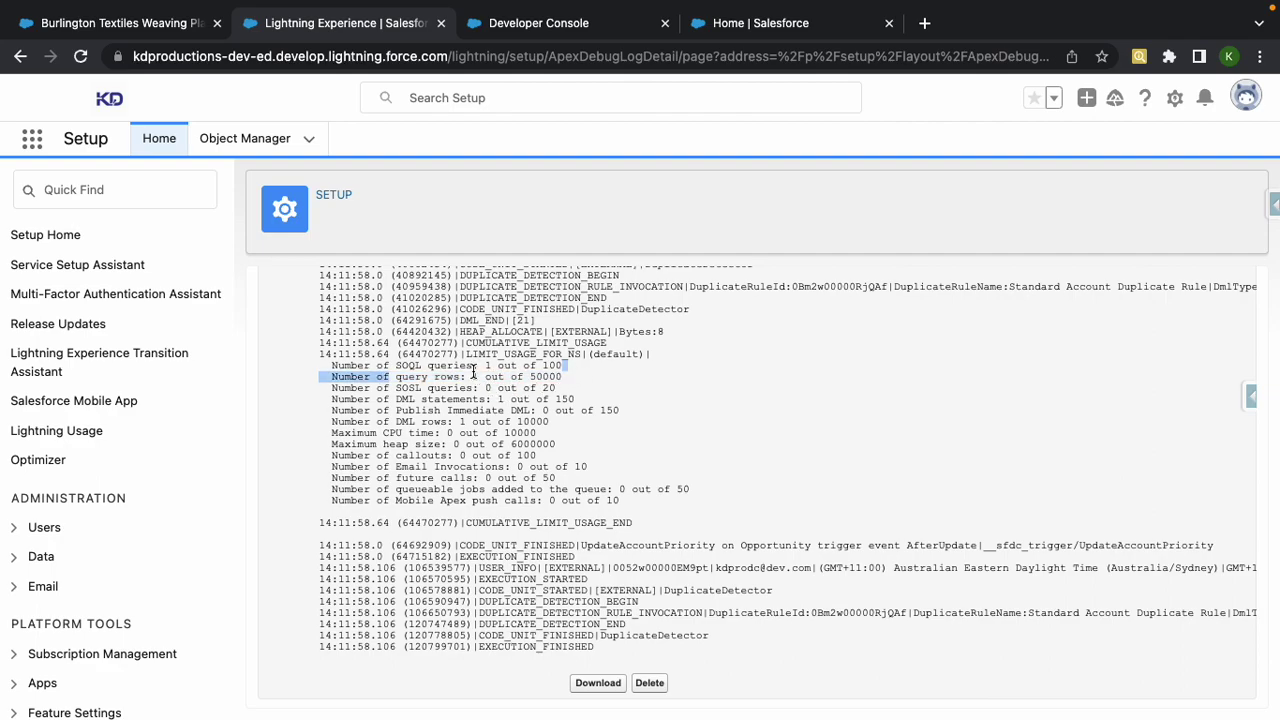
left_click_drag(395, 421, 499, 422)
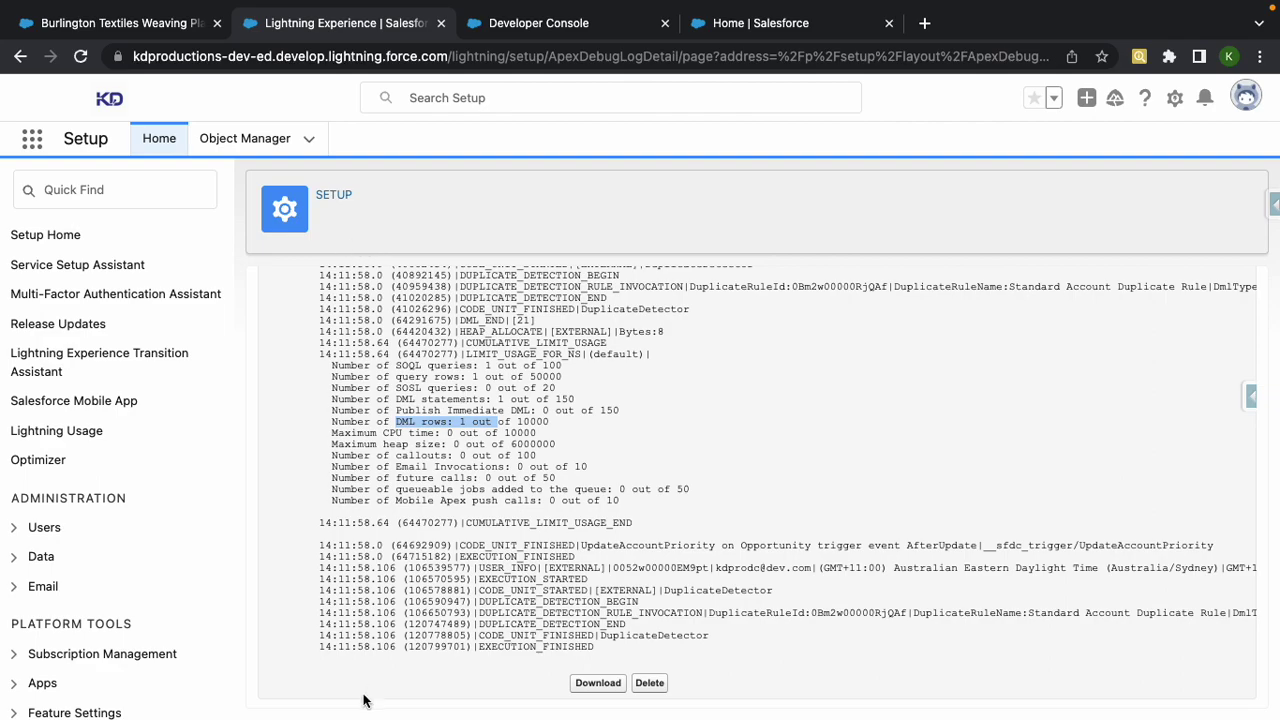
- Review the UpdateAccountPriority trigger code in the Developer Console, highlighting the update accountsToUpdate statement
left_click(511, 24)
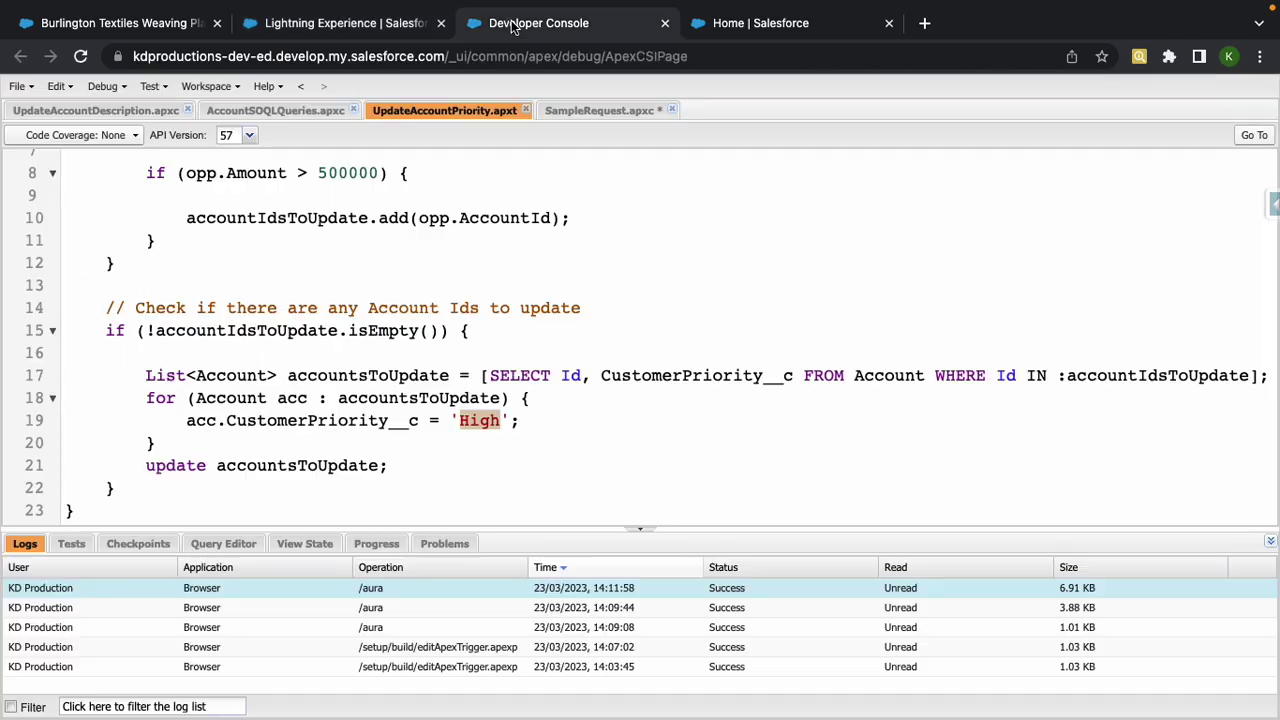
scroll(453, 372, "up", 2)
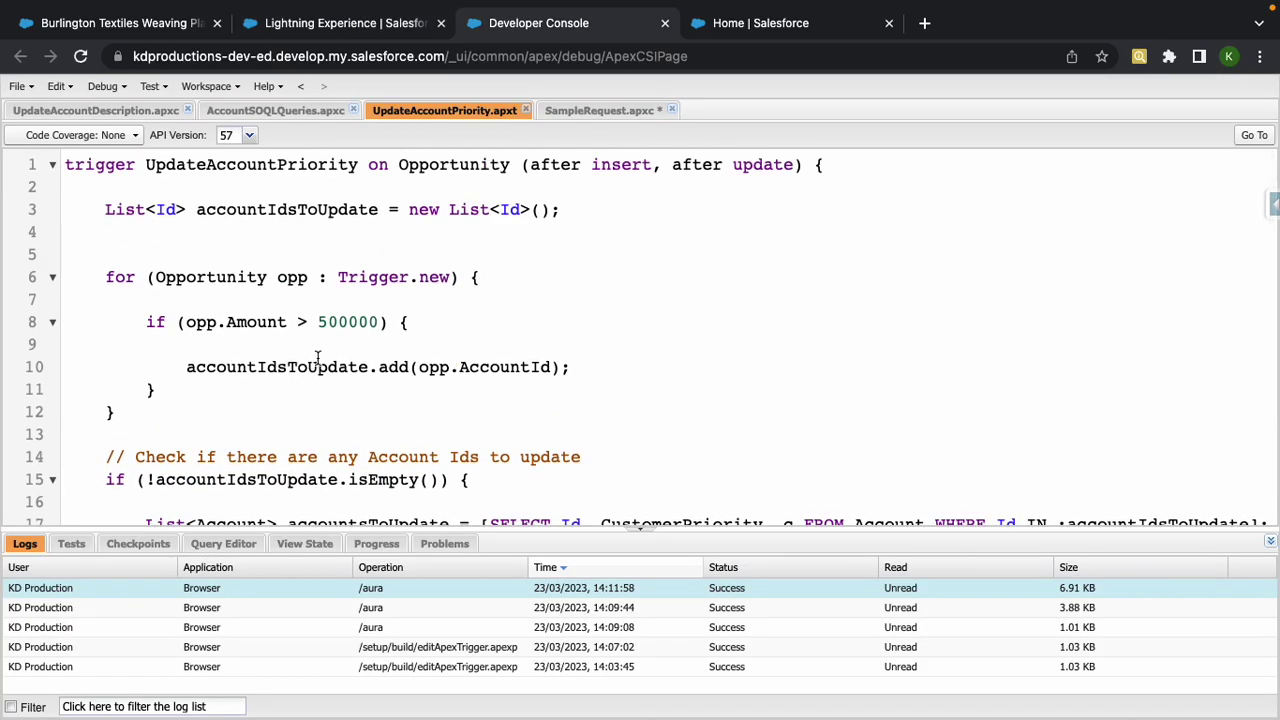
scroll(377, 397, "down", 2)
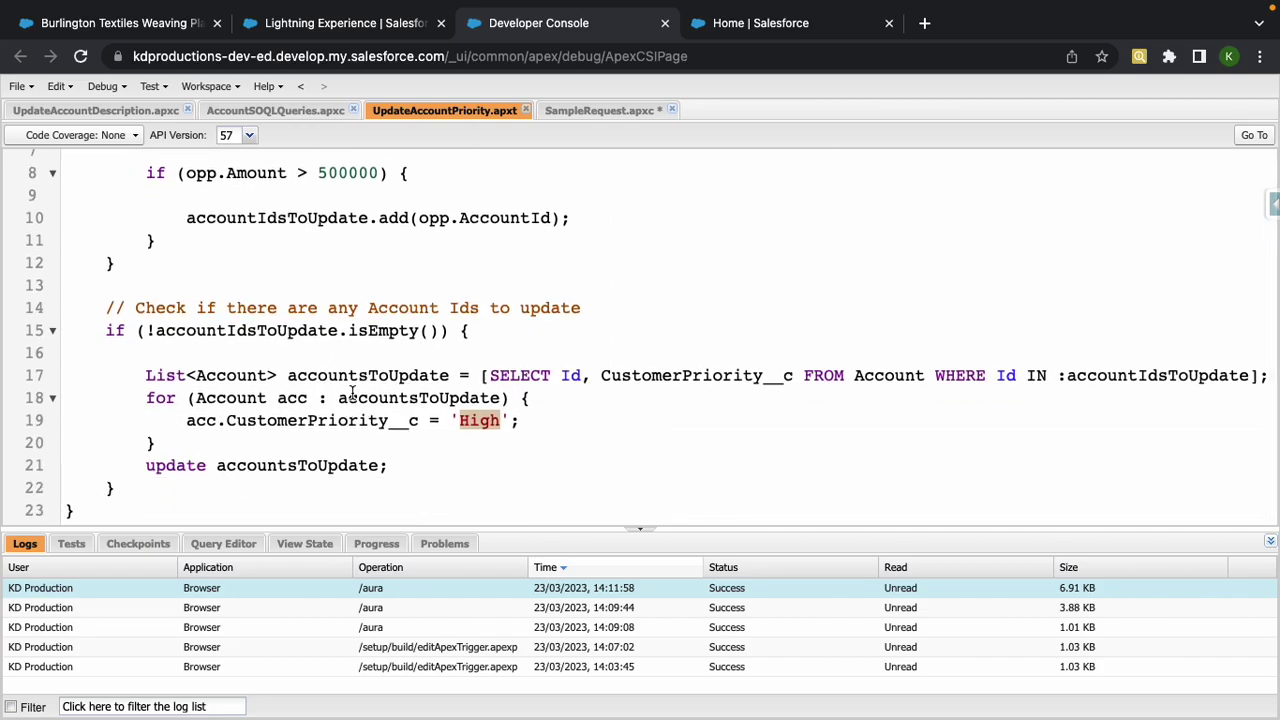
left_click(189, 461)
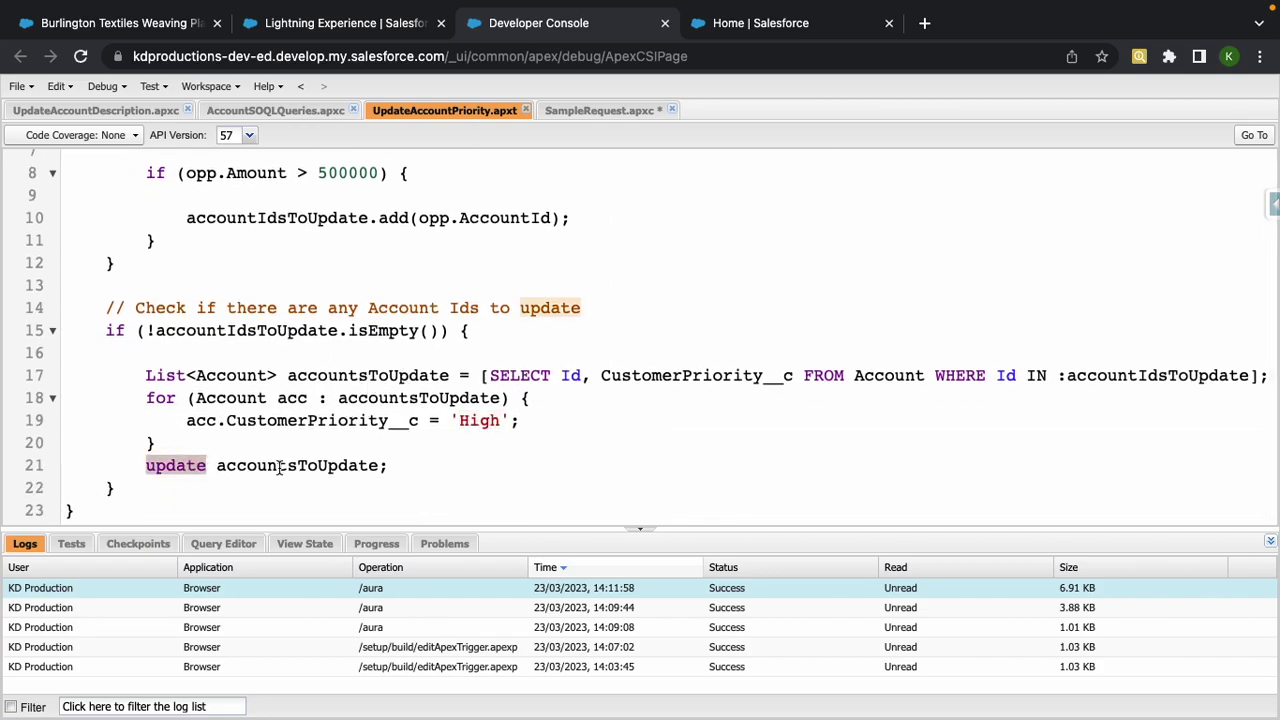
key("Right")
key("Right")
key("Right")
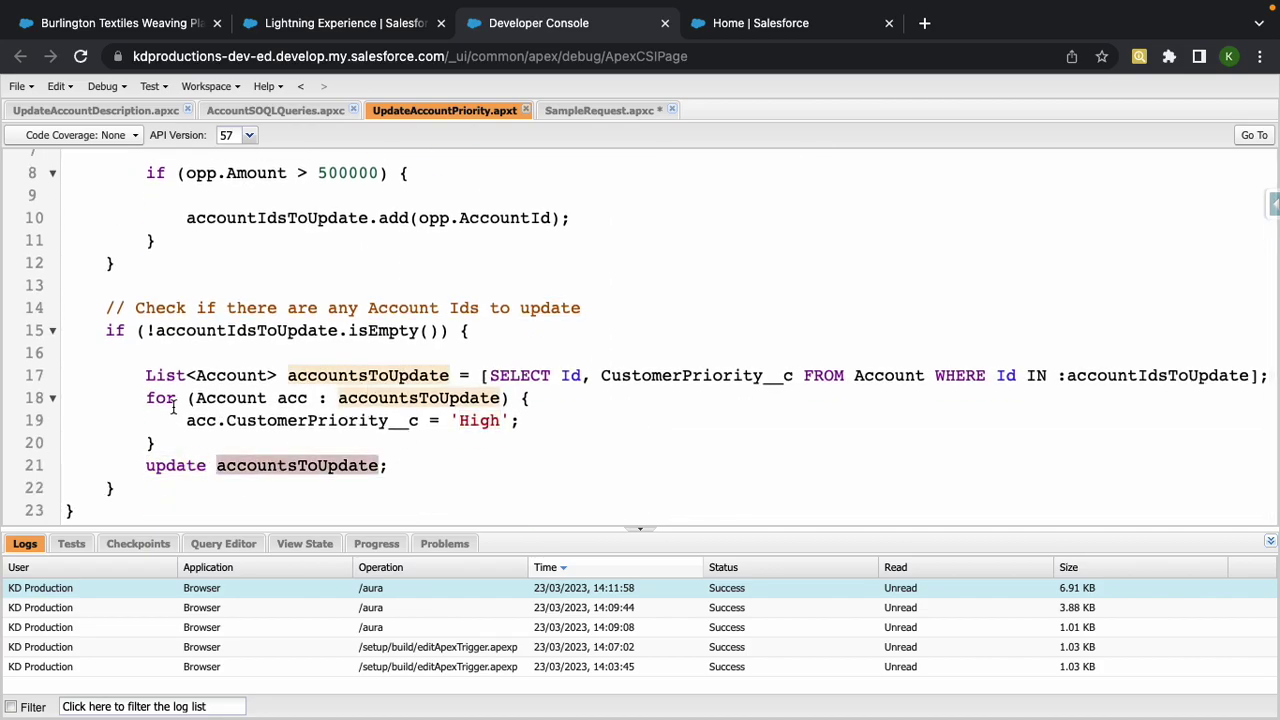
- Return to the debug log detail, review its entries, and search the page for "Error"
left_click(368, 28)
left_click(522, 30)
left_click(393, 28)
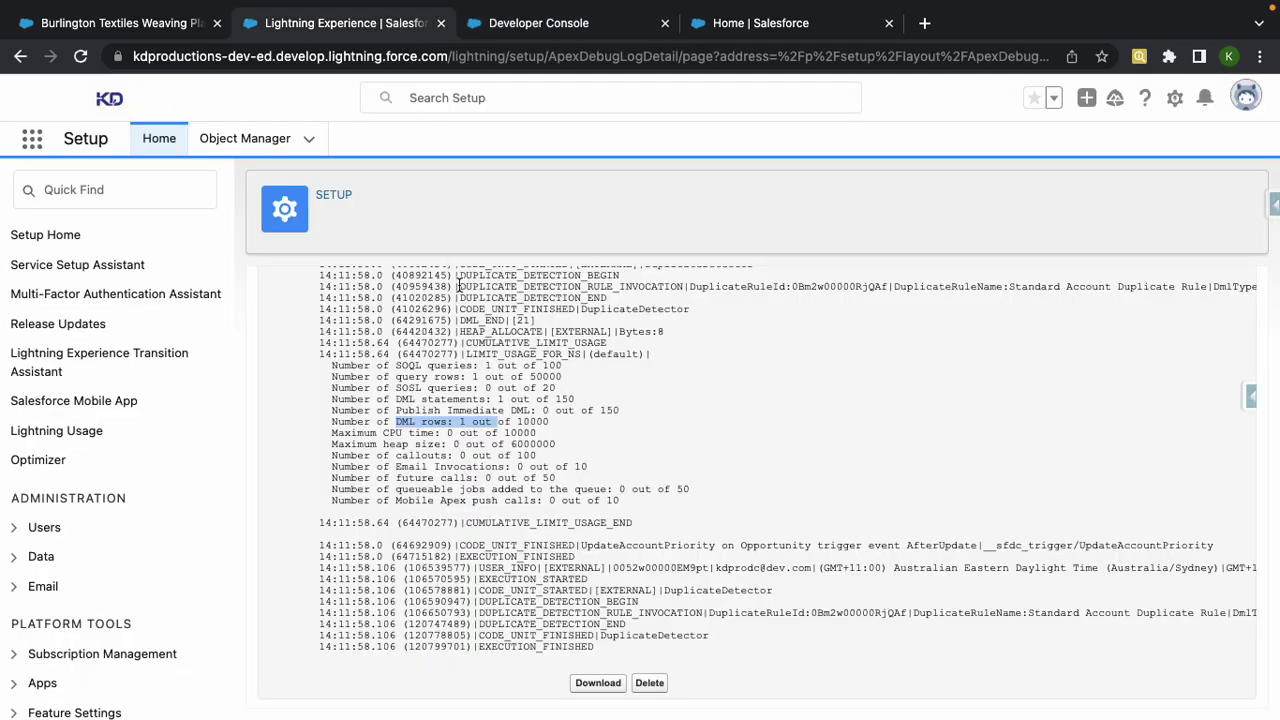
scroll(554, 444, "up", 15)
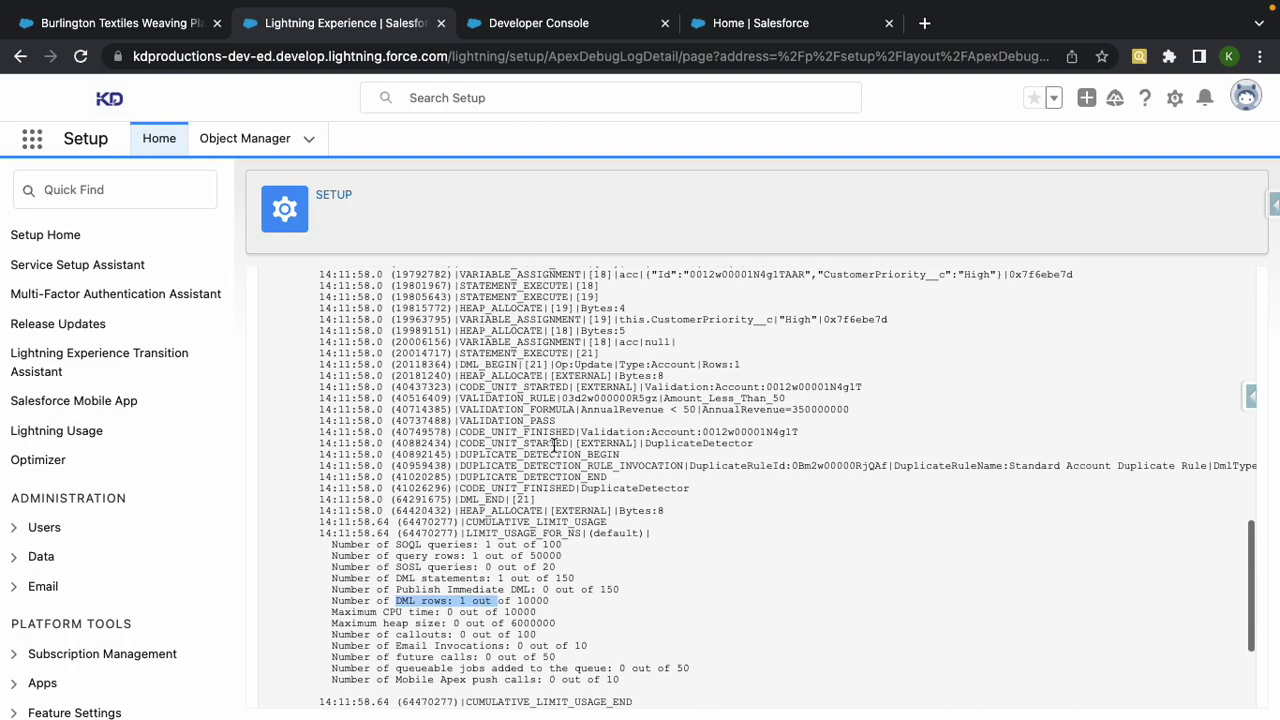
scroll(554, 444, "down", 3)
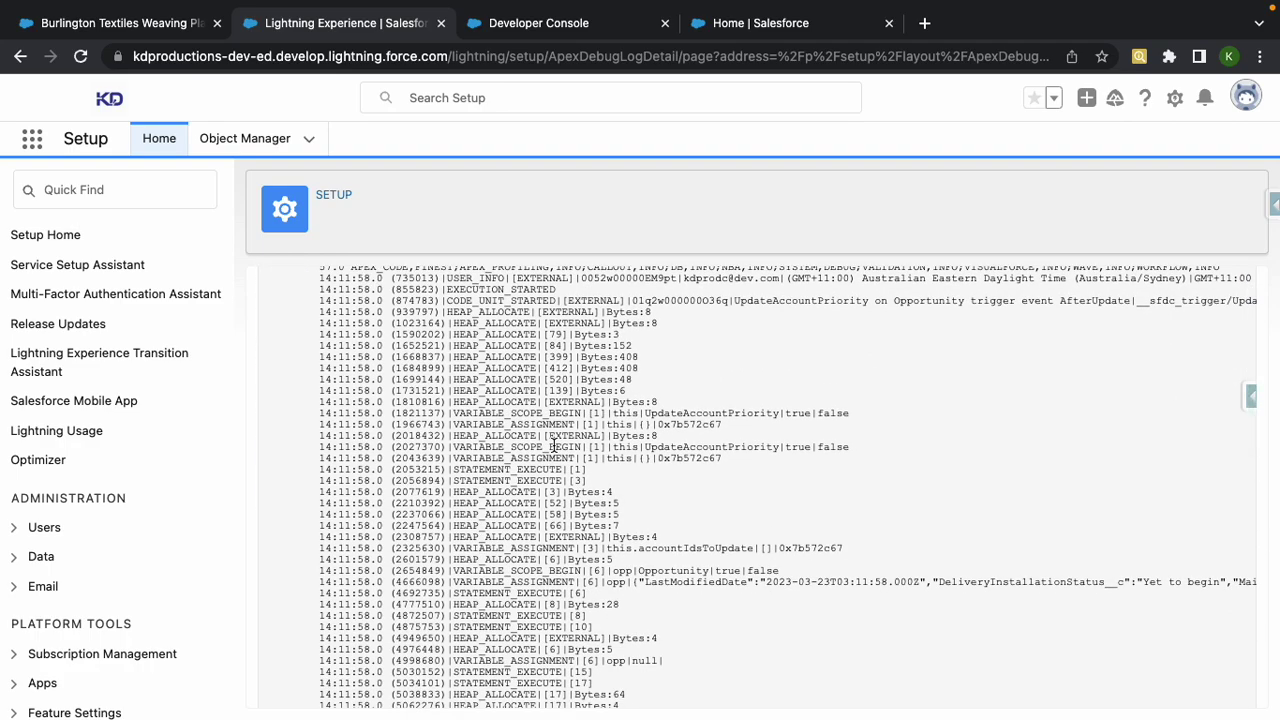
key("super+f")
type("Error")
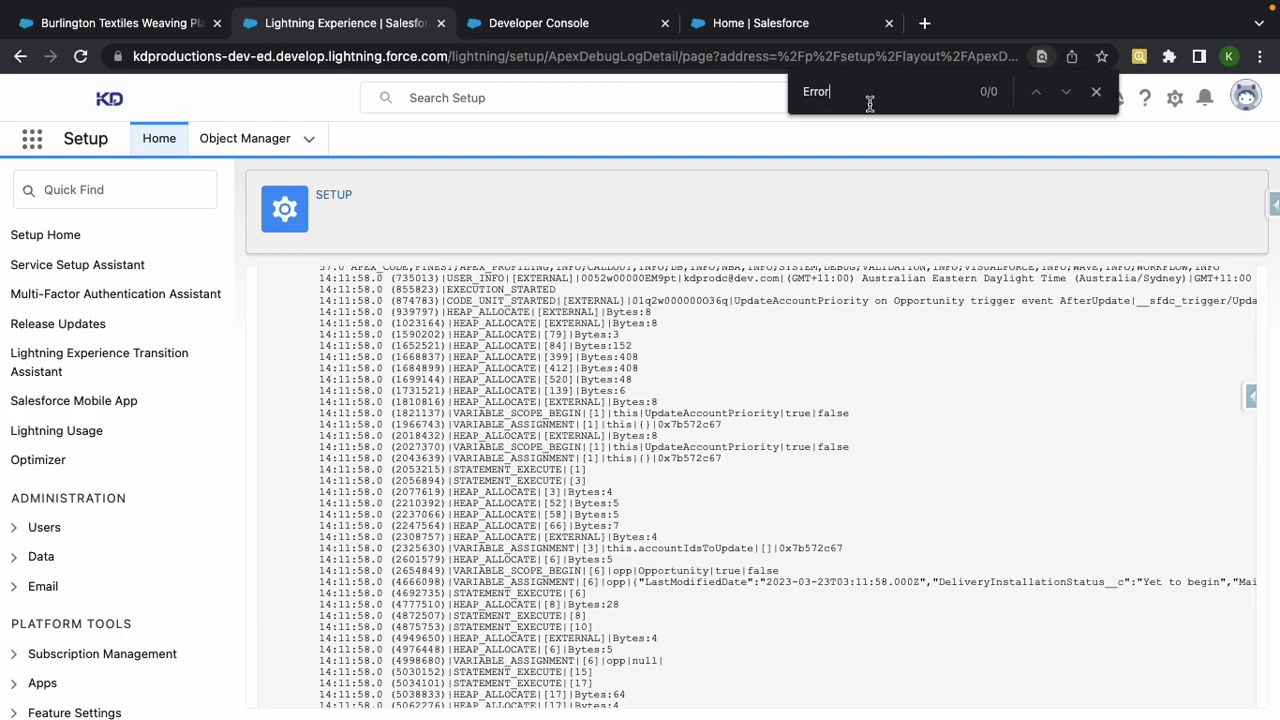
scroll(805, 346, "down", 4)
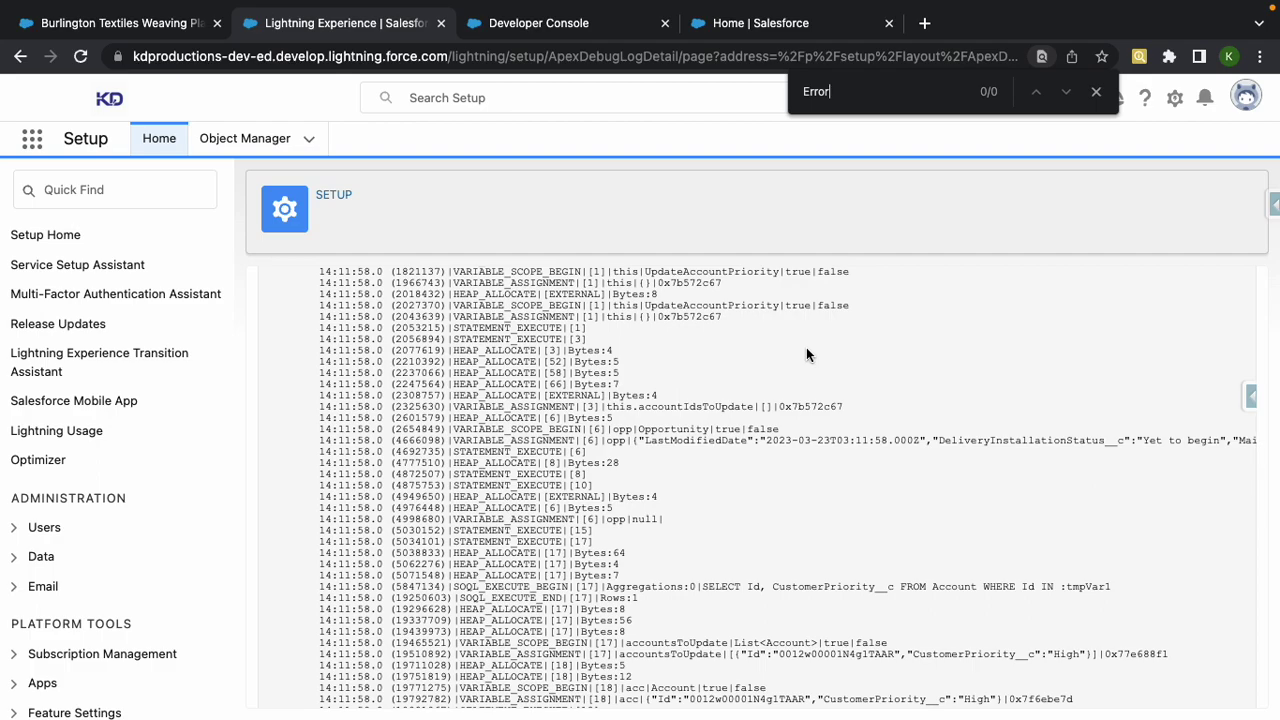
- Review the debug log's query and DML entries, highlighting CustomerPriority__c and its High value in the accountsToUpdate variable assignment
scroll(806, 347, "down", 6)
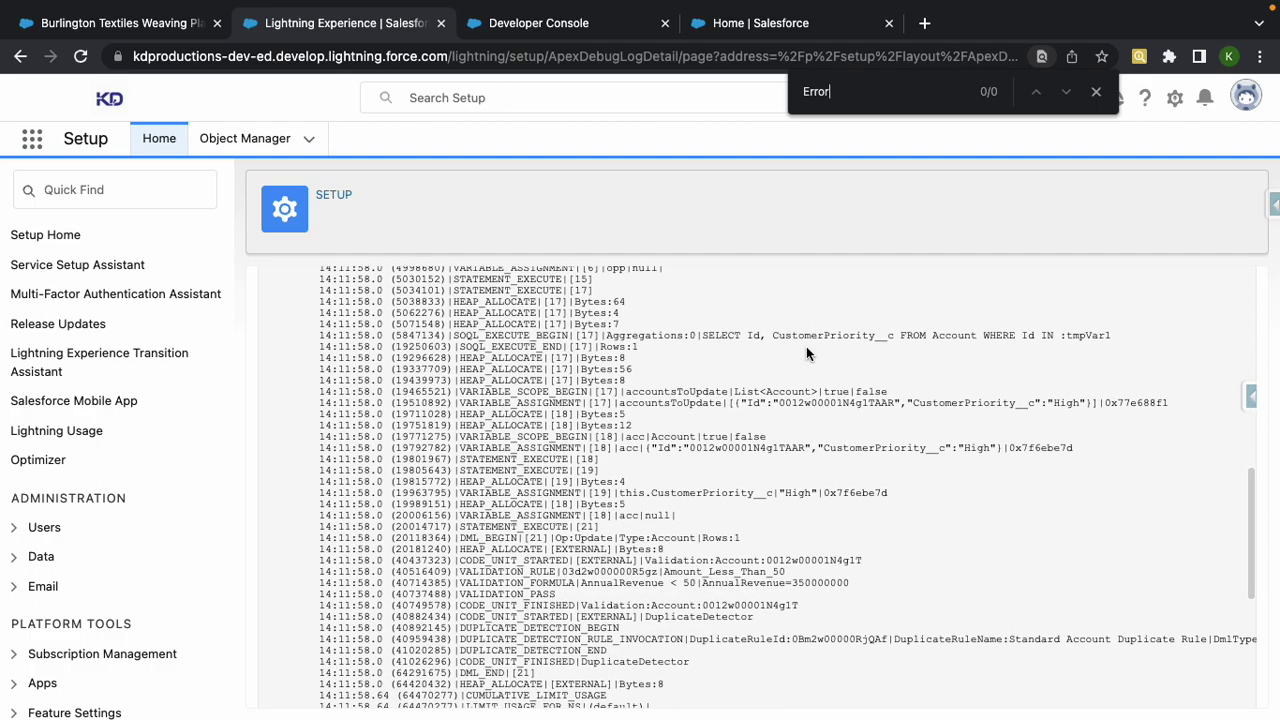
scroll(806, 346, "down", 2)
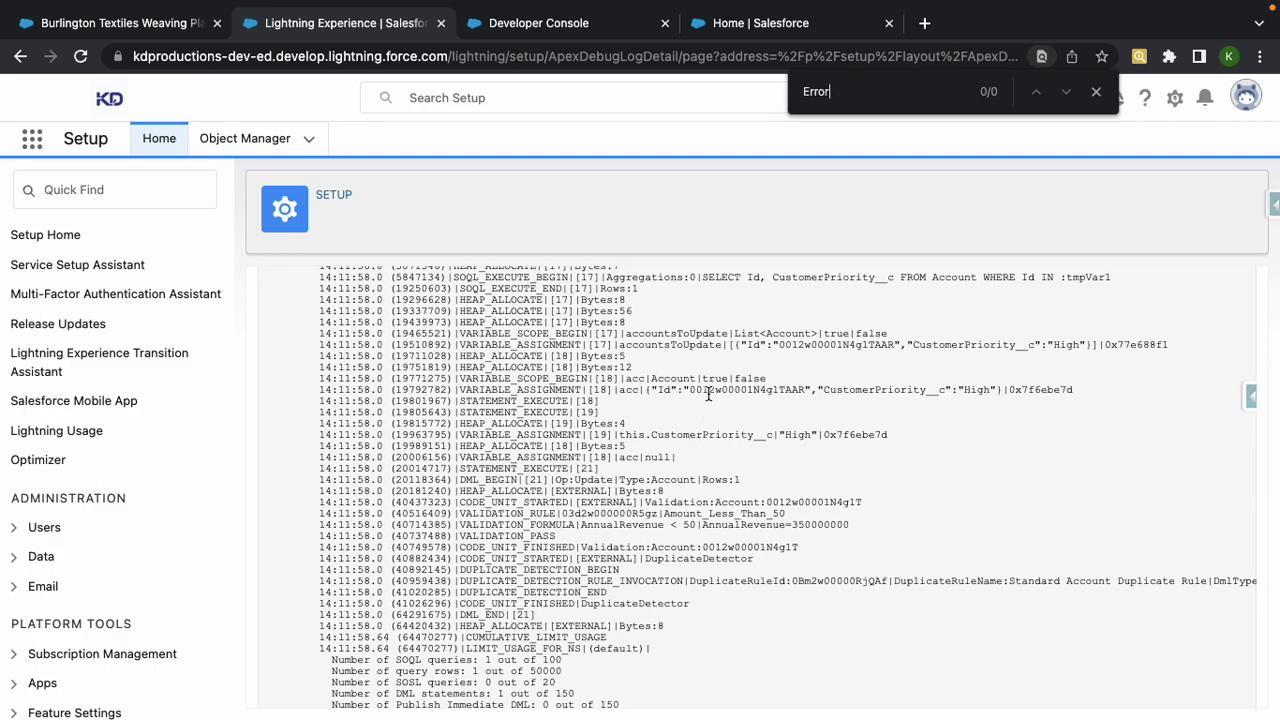
scroll(708, 393, "up", 3)
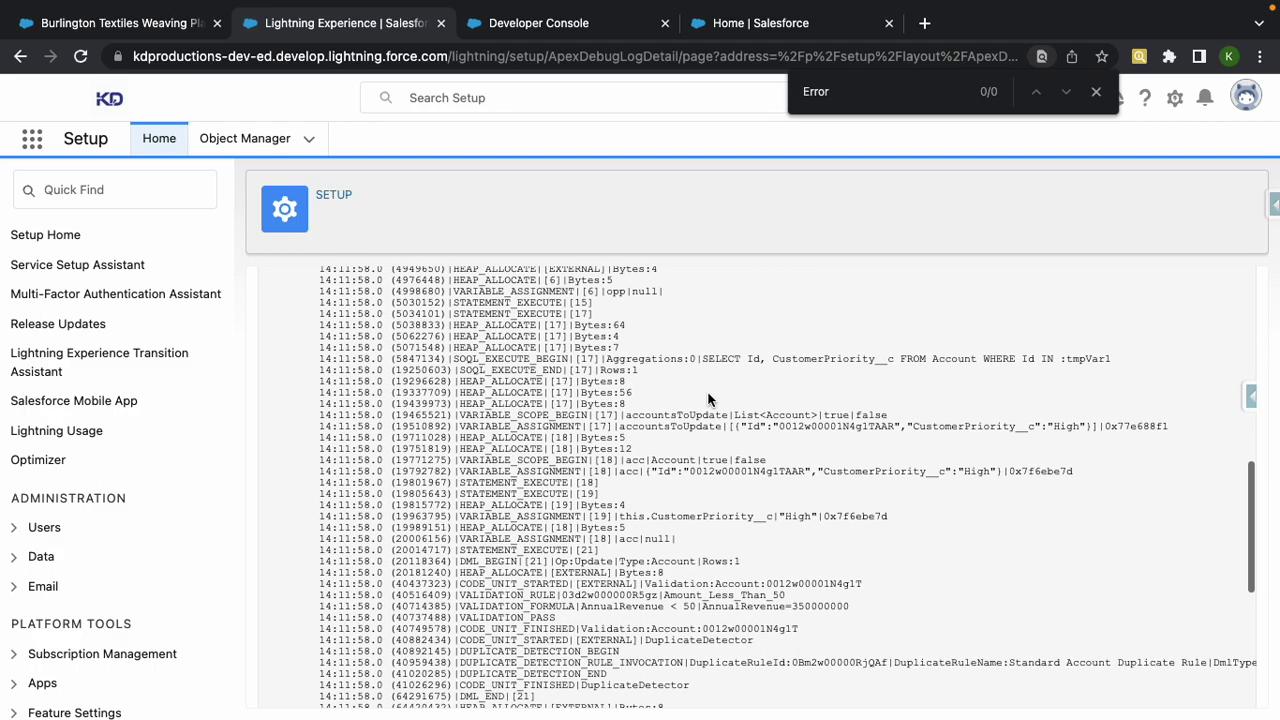
double_click(953, 421)
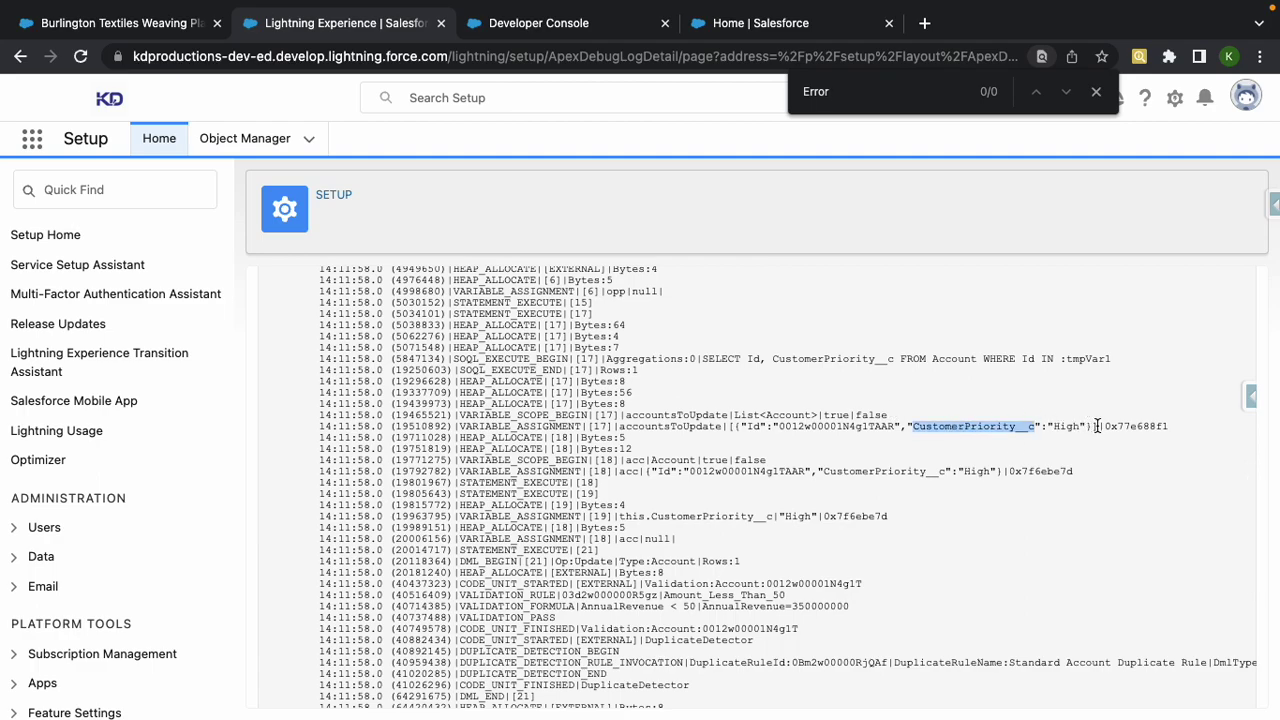
double_click(1068, 428)
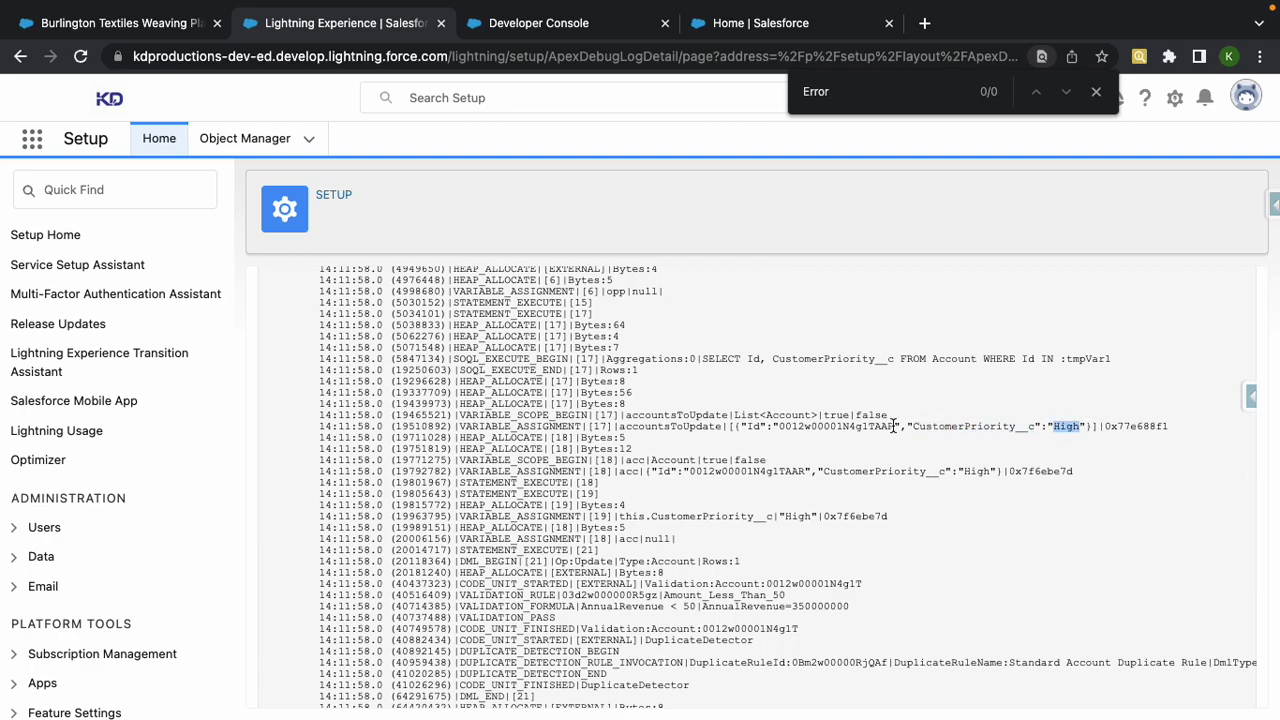
- Copy the account Id from the accountsToUpdate log entry and open its record by replacing the record ID in the Express Logistics and Transport account's URL
double_click(838, 426)
key("super+c")
left_click(130, 23)
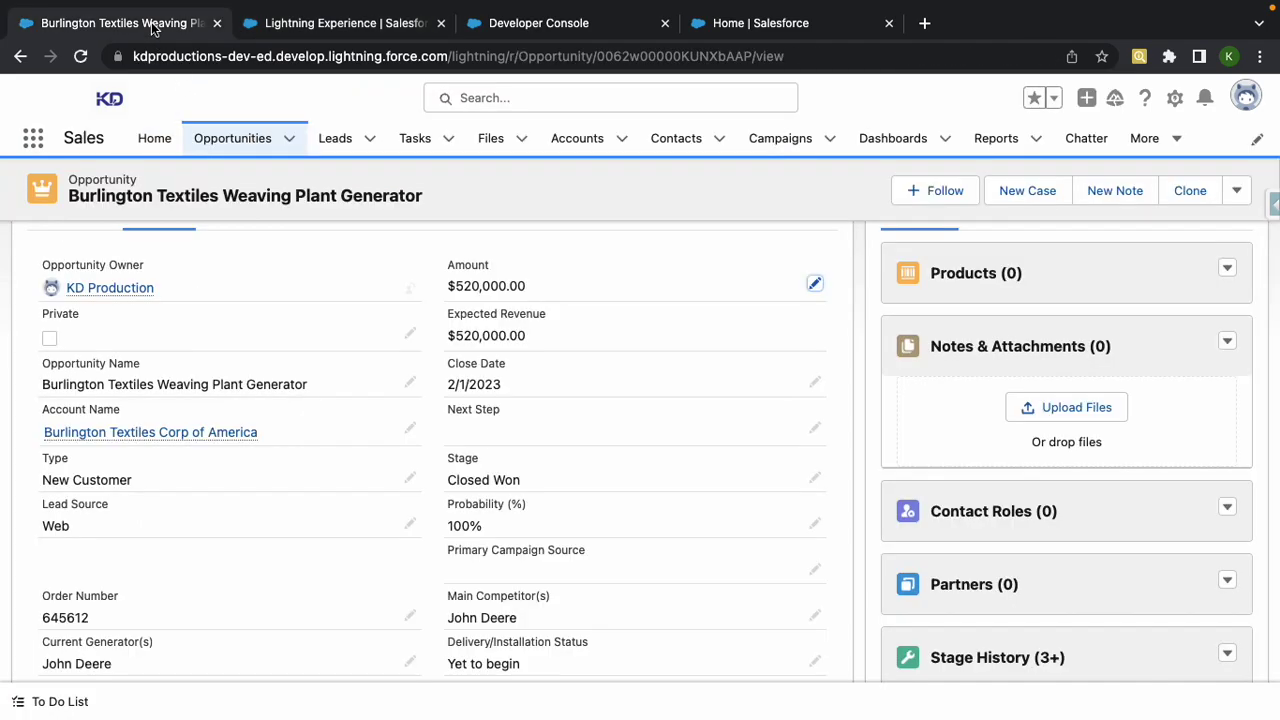
left_click(572, 142)
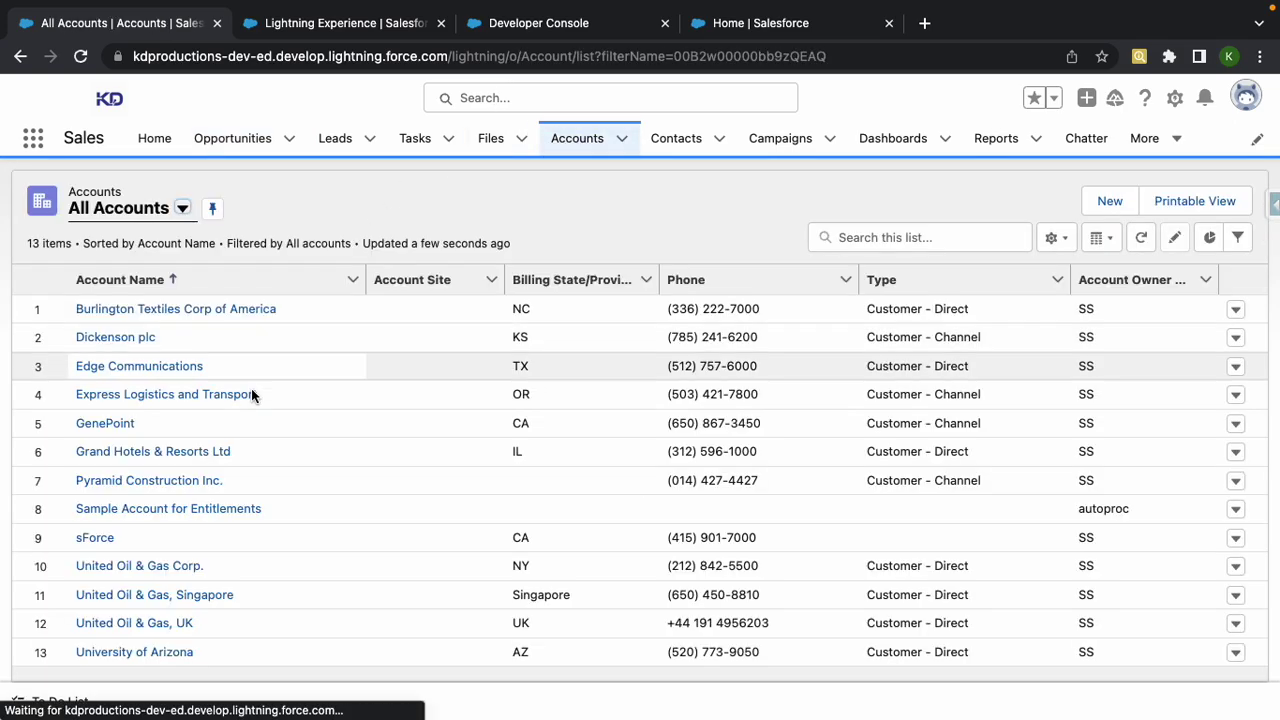
left_click(140, 395)
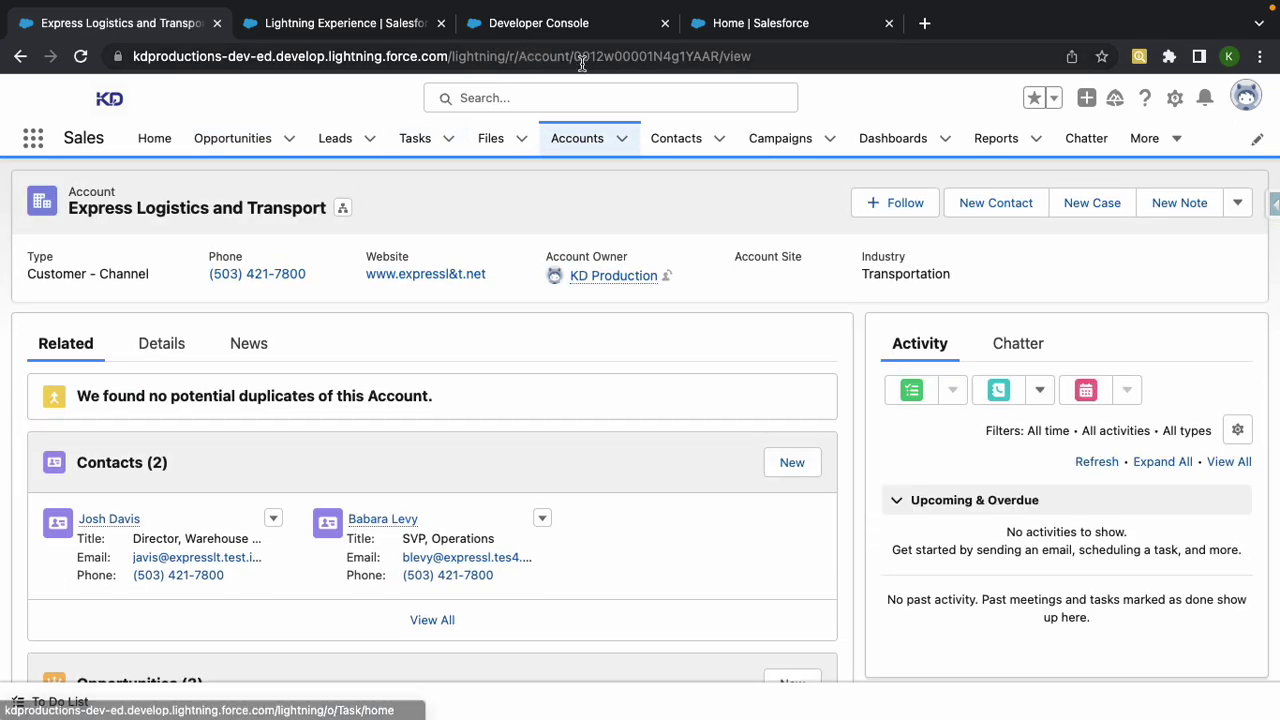
left_click(620, 57)
double_click(620, 57)
key("super+v")
key("Return")
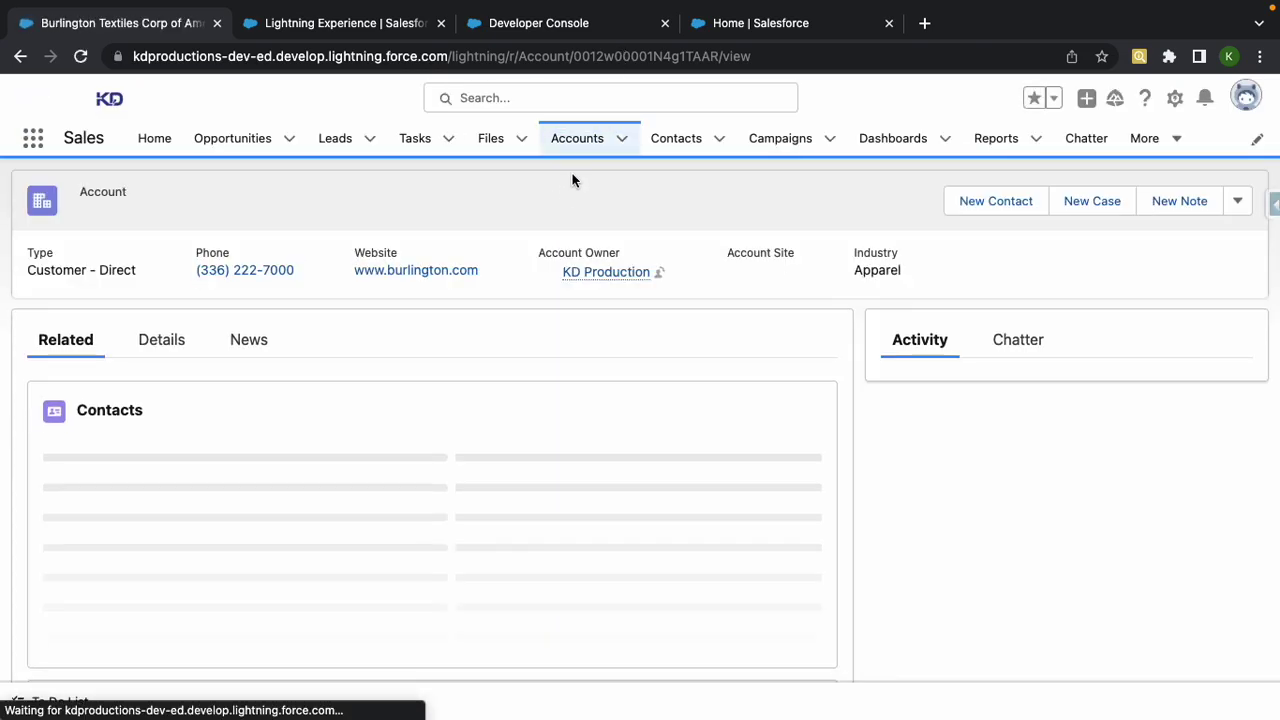
- Check the Customer Priority in the Burlington Textiles account details, and reopen that account through its opportunity in the All Opportunities list
left_click(180, 348)
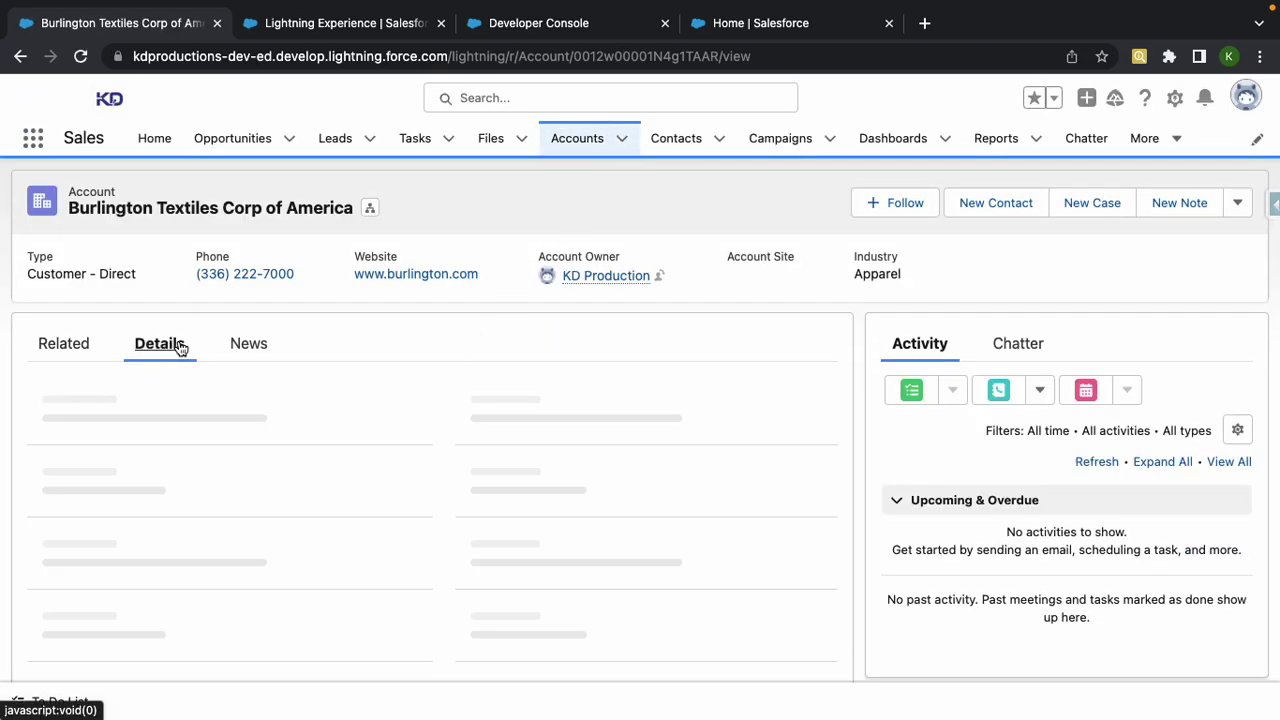
scroll(281, 355, "down", 2)
scroll(281, 355, "down", 5)
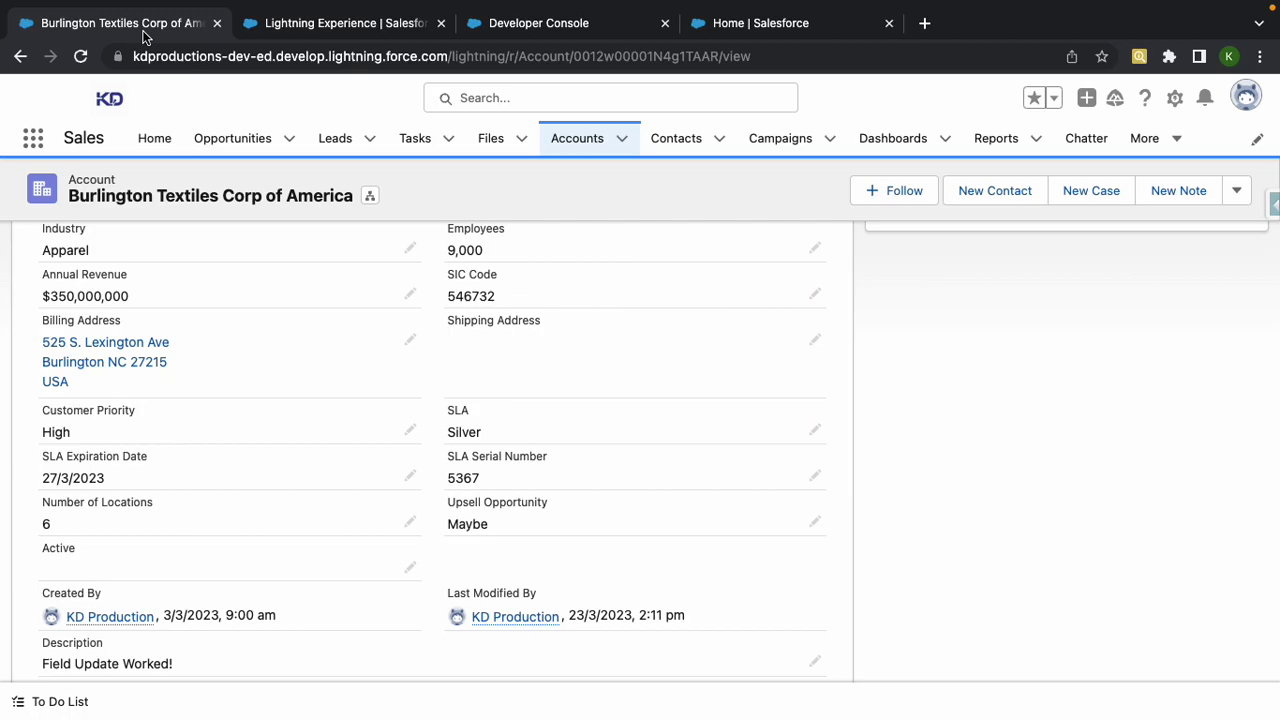
left_click(233, 138)
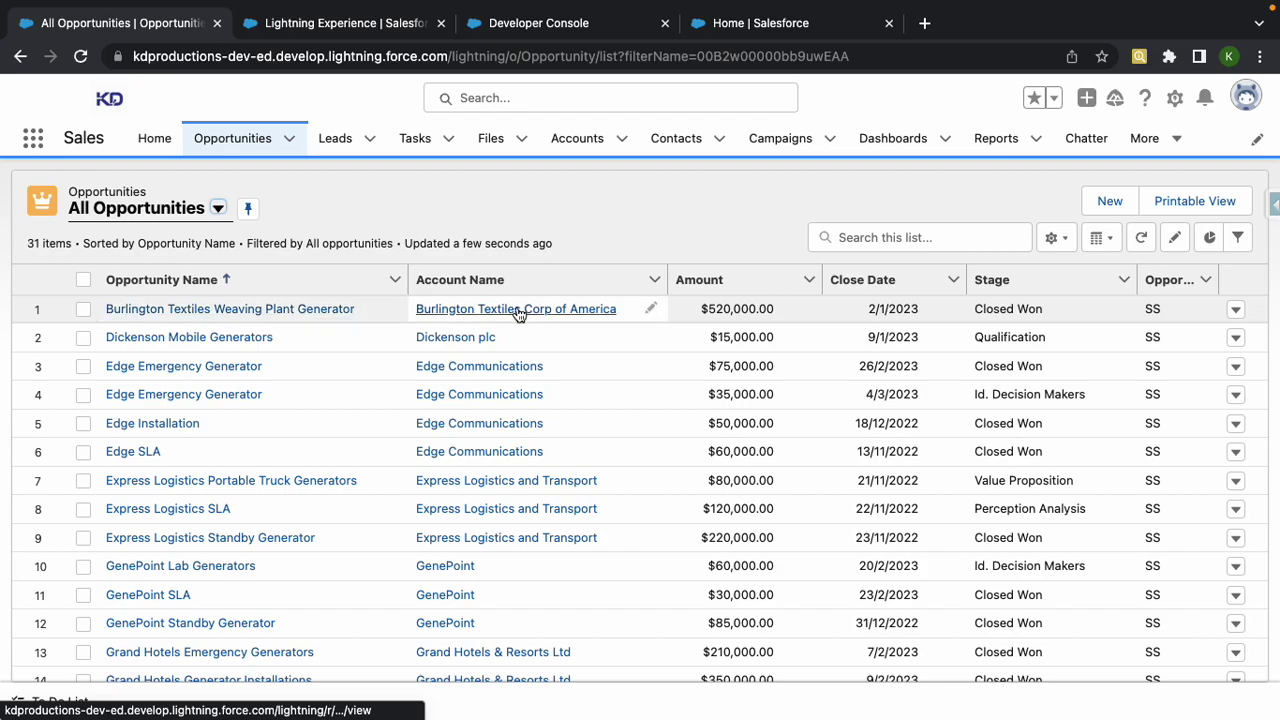
left_click(487, 311)
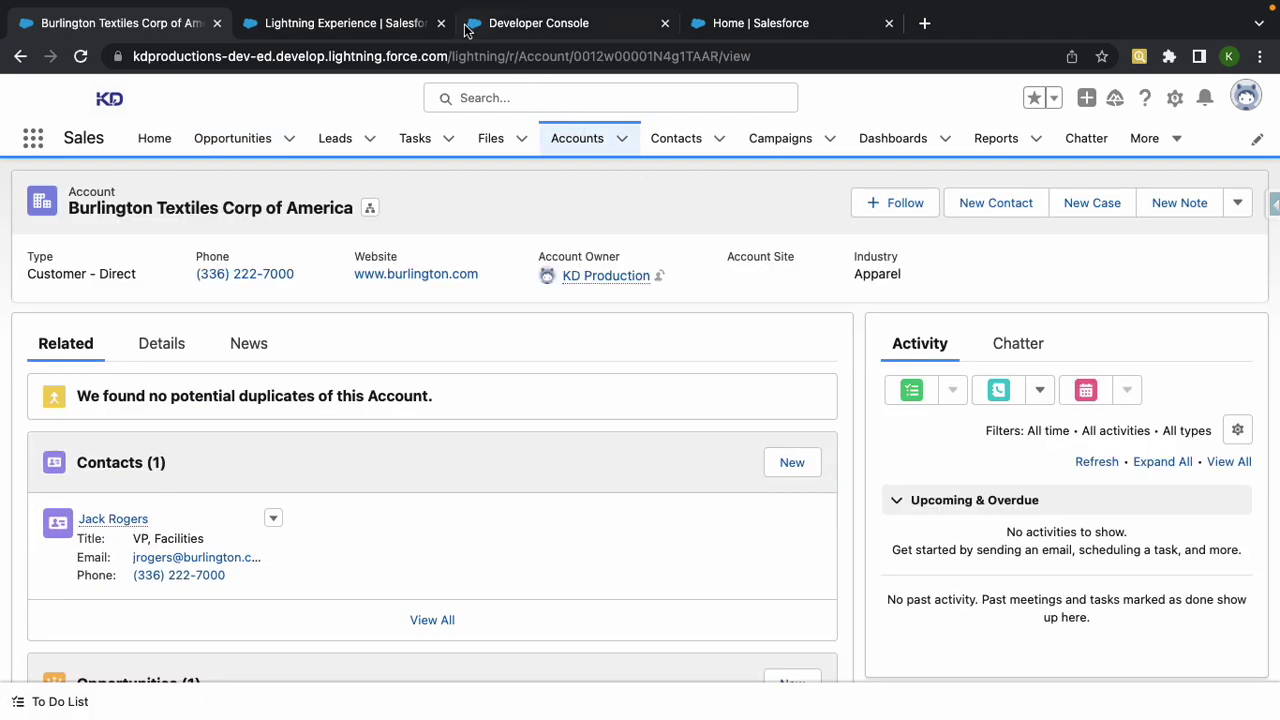
- Return to the debug log detail, review the entries from the account update through the cumulative limit usage, and close the page search
left_click(422, 24)
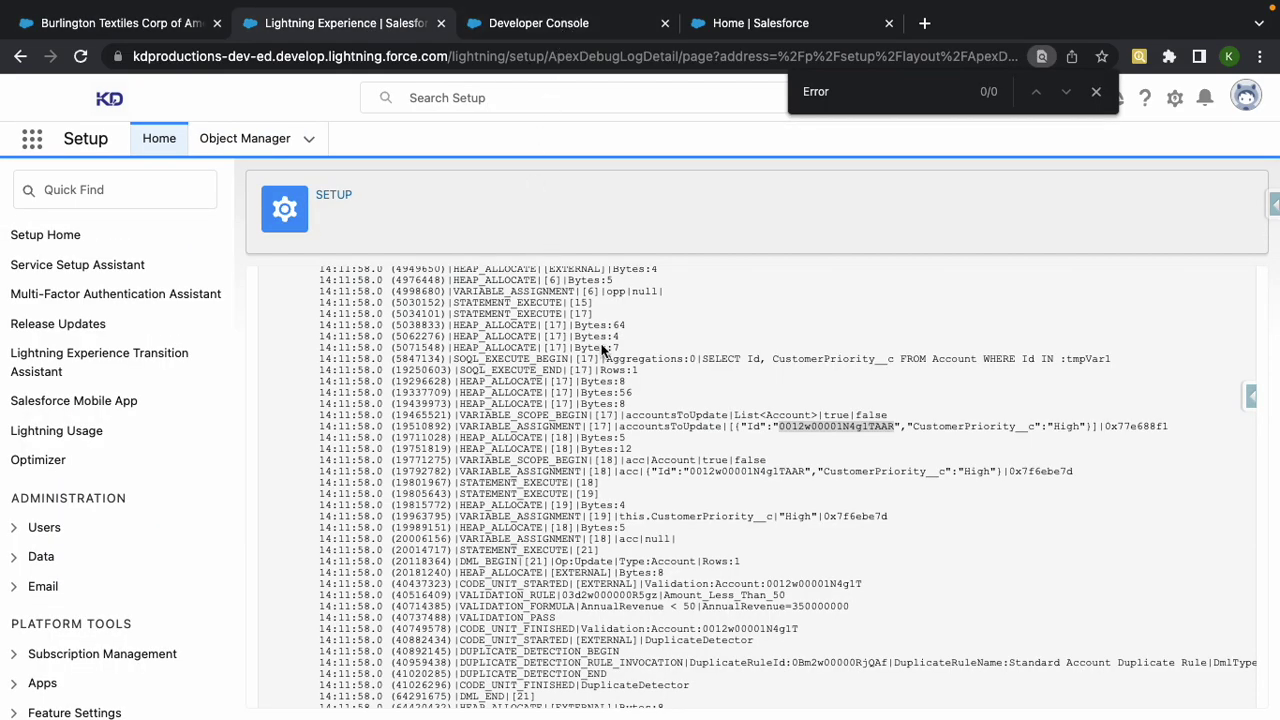
scroll(603, 348, "down", 2)
scroll(622, 420, "down", 2)
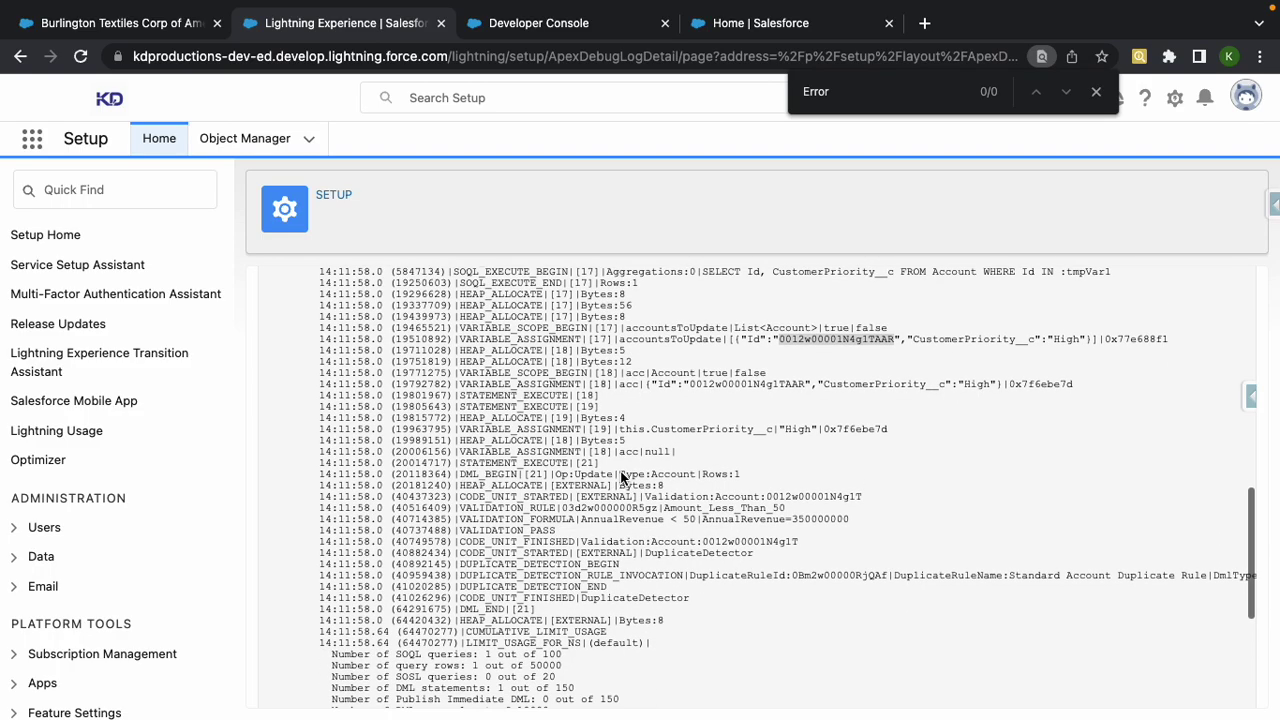
scroll(621, 478, "down", 5)
scroll(621, 478, "up", 1)
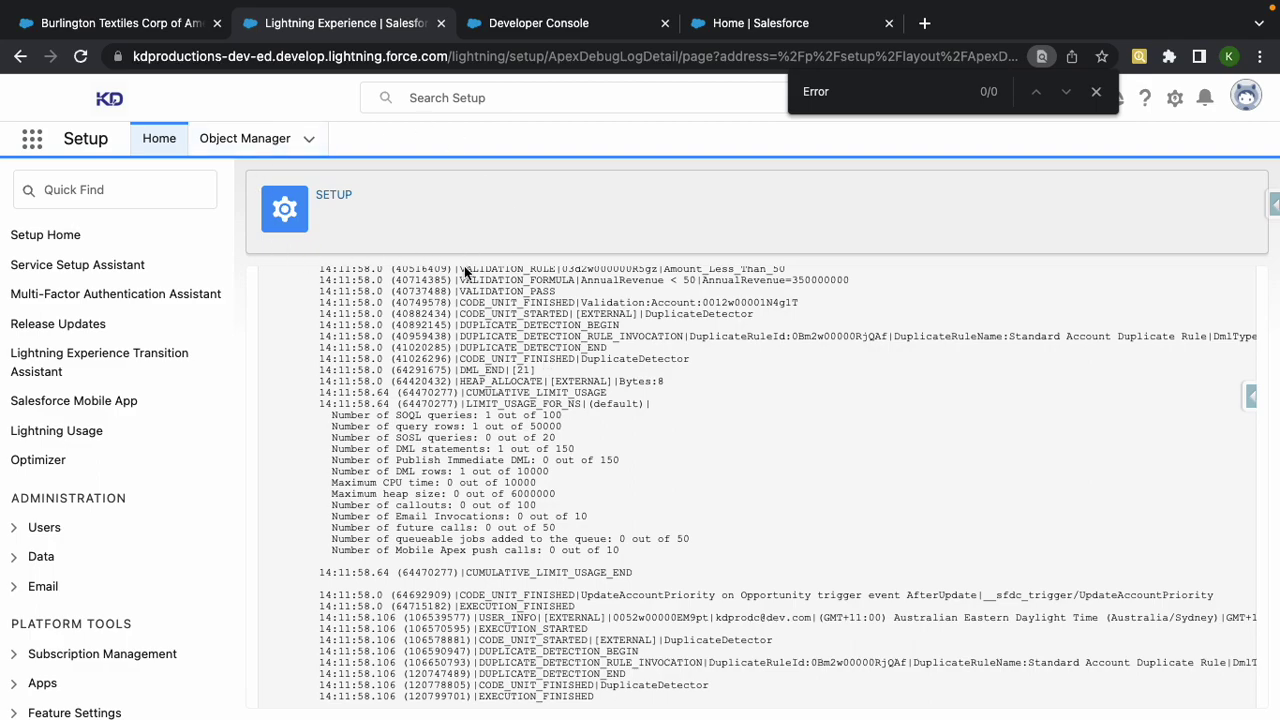
scroll(592, 385, "up", 5)
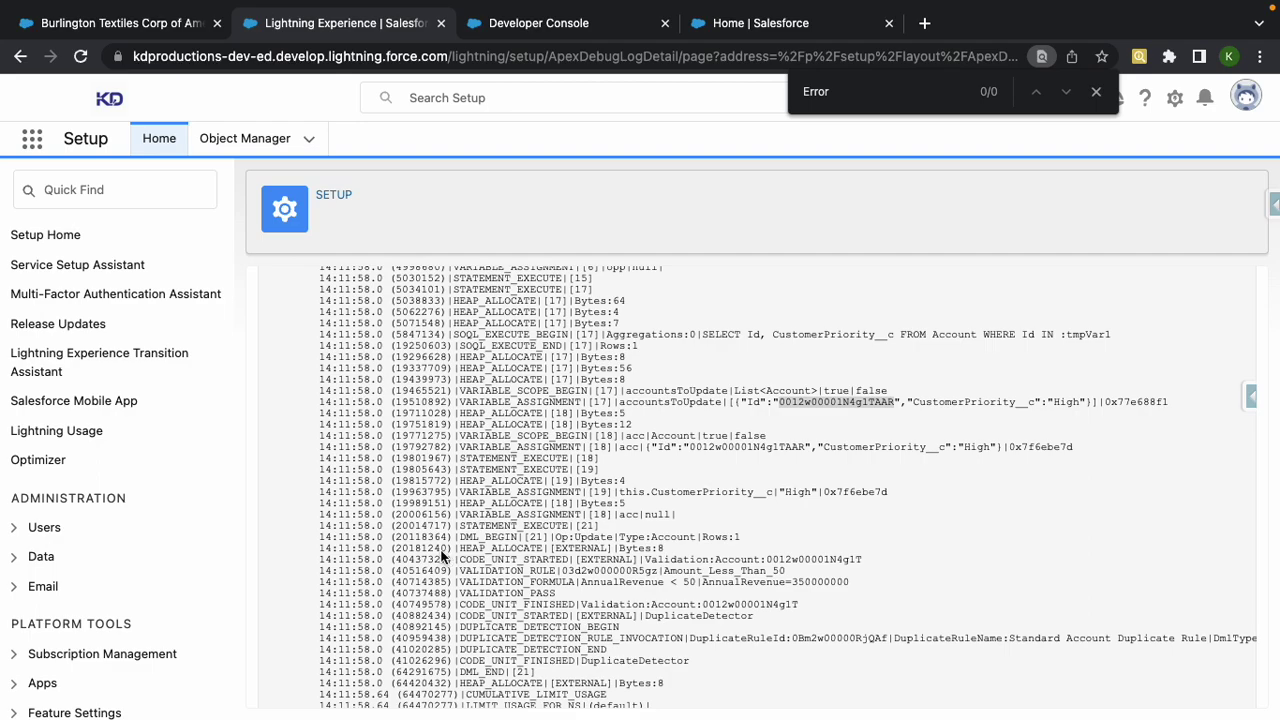
left_click(1092, 92)
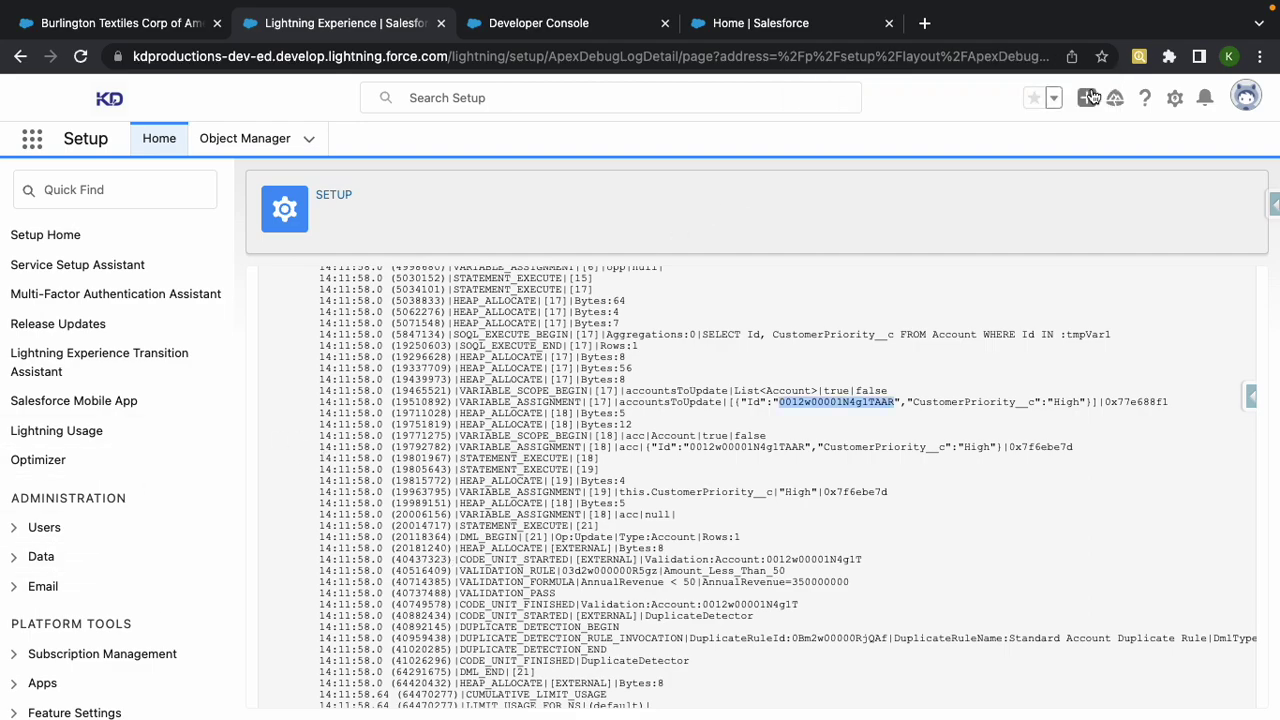